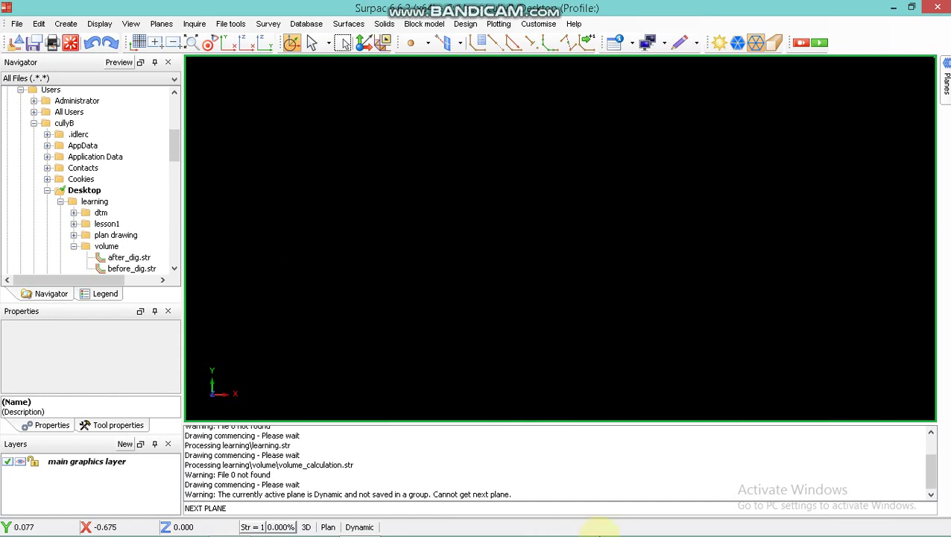
Expand the dtm folder under Desktop > learning in the Navigator to show raw_data.str
mouse_move(599, 533)
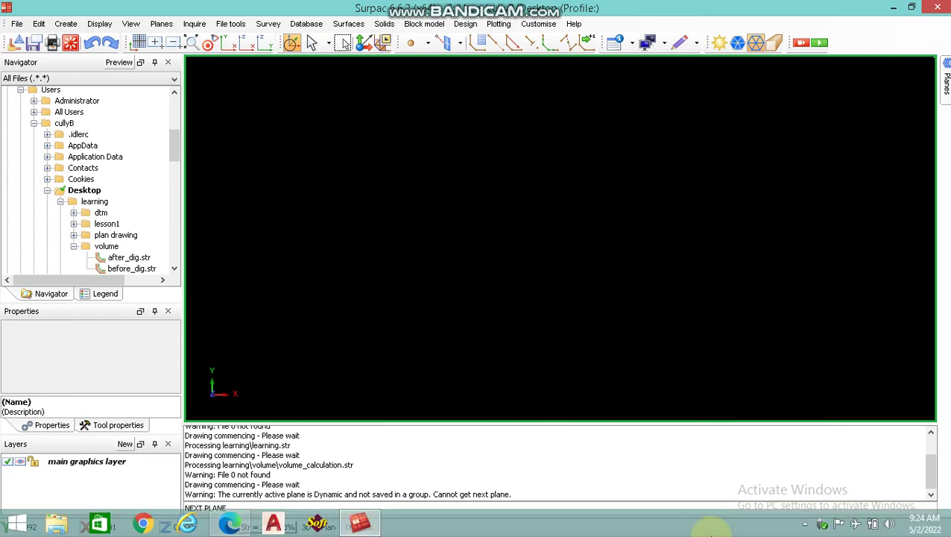
left_click(806, 524)
left_click(809, 525)
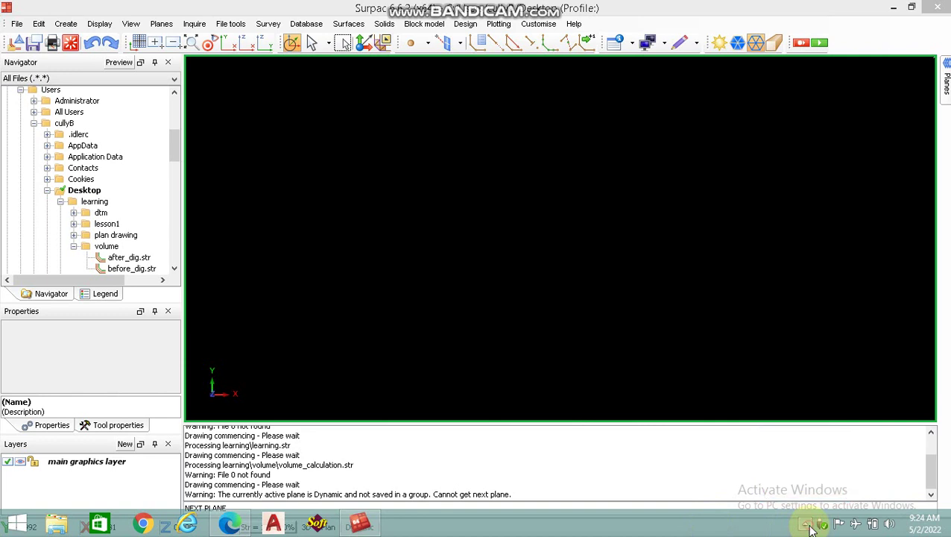
left_click(73, 213)
left_click(101, 216)
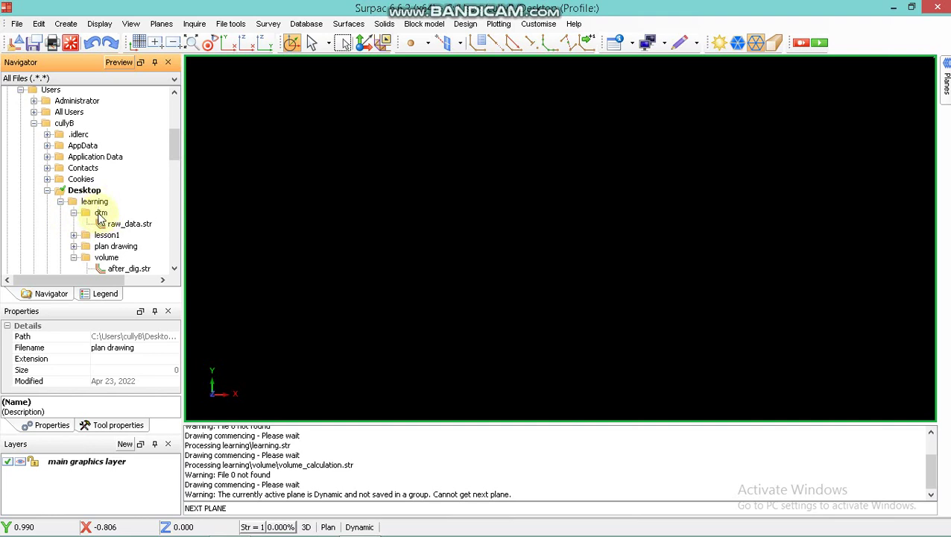
Set the learning\dtm folder as the work directory and select raw_data.str
right_click(100, 215)
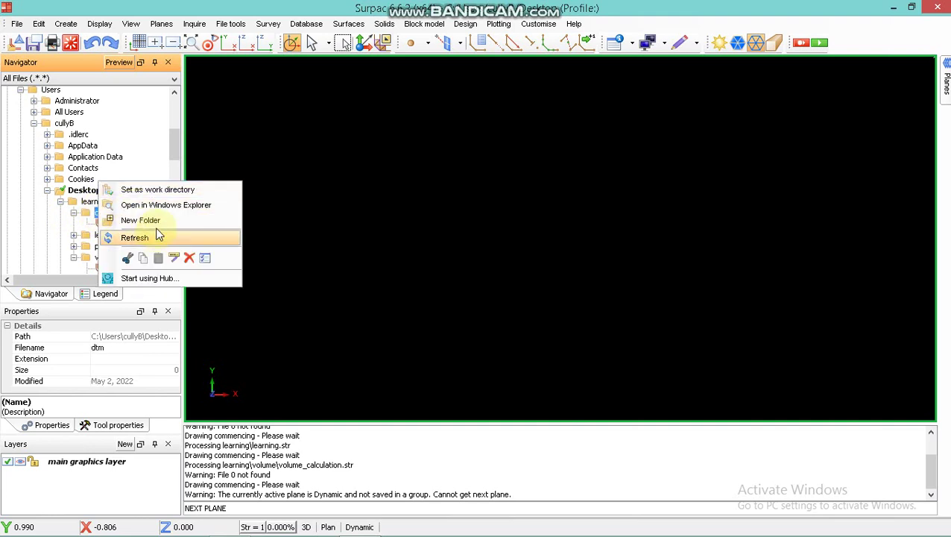
left_click(179, 188)
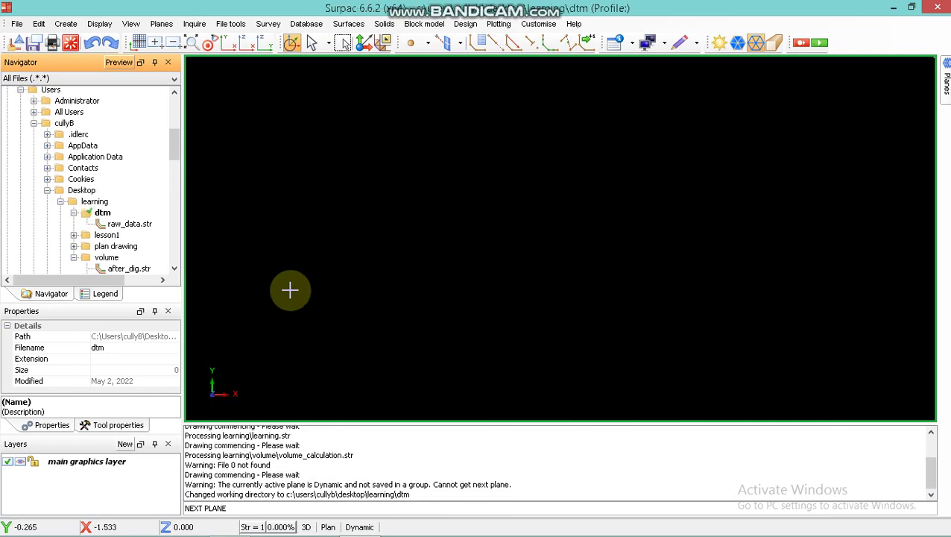
left_click(124, 226)
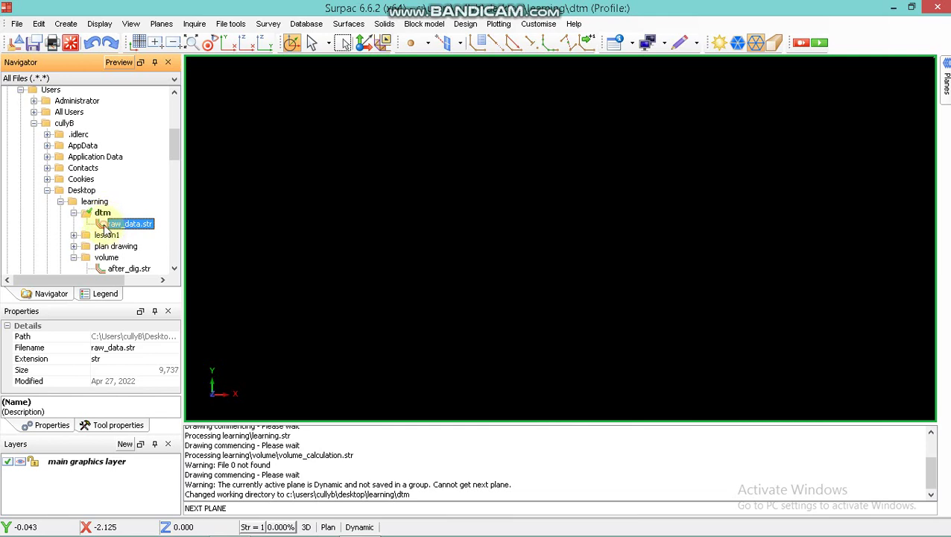
Load raw_data.str into the graphics window and zoom around its yellow and white contours
mouse_move(105, 228)
left_mouse_down()
mouse_move(399, 230)
mouse_move(374, 233)
left_mouse_up()
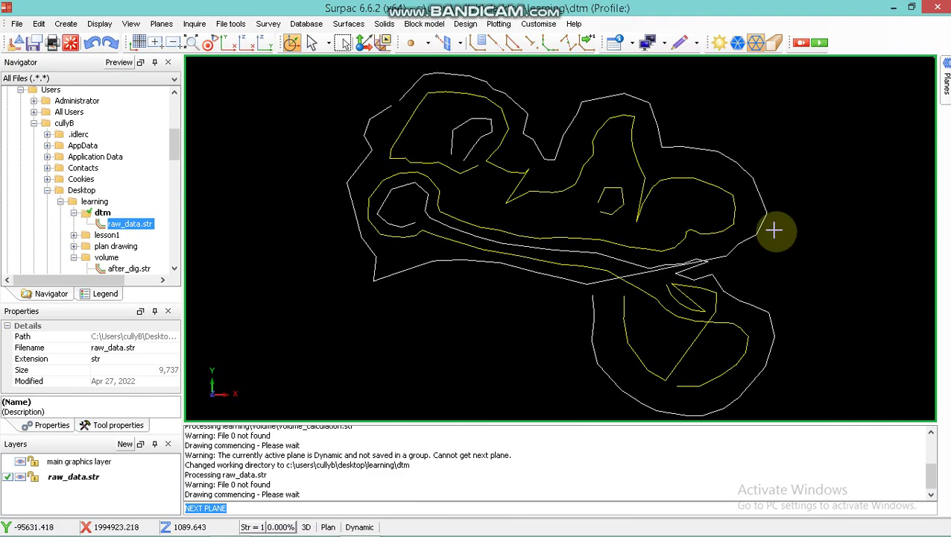
scroll(790, 232, "down", 2)
scroll(811, 223, "up", 4)
scroll(663, 235, "down", 3)
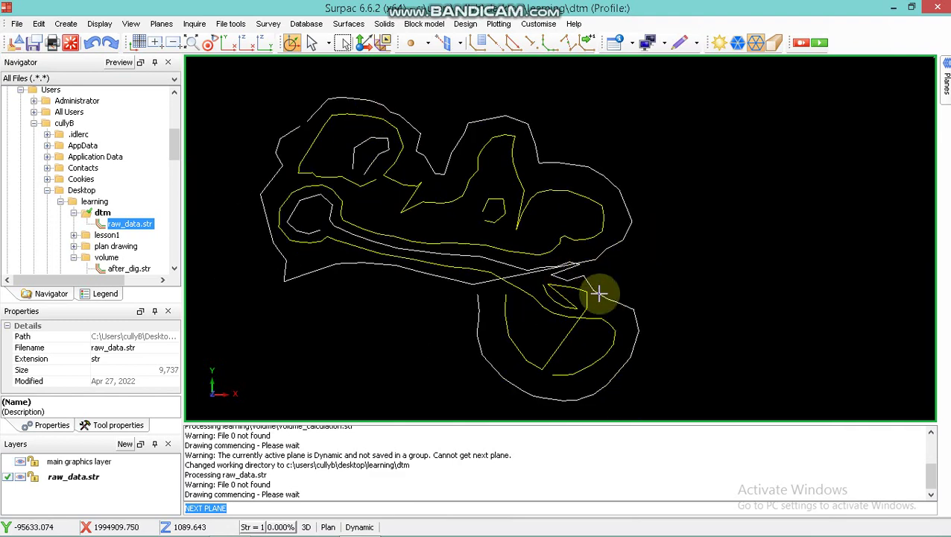
scroll(599, 291, "up", 2)
scroll(535, 282, "up", 1)
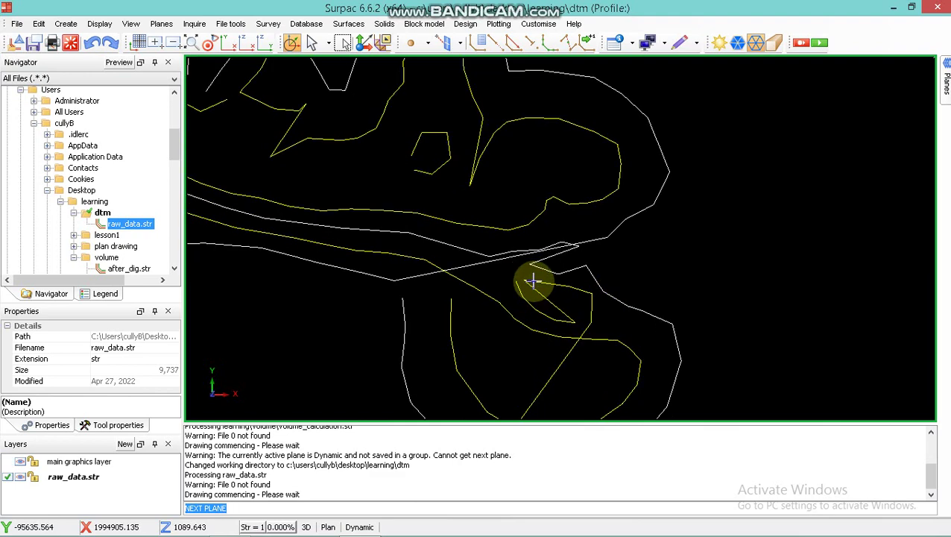
scroll(535, 282, "up", 1)
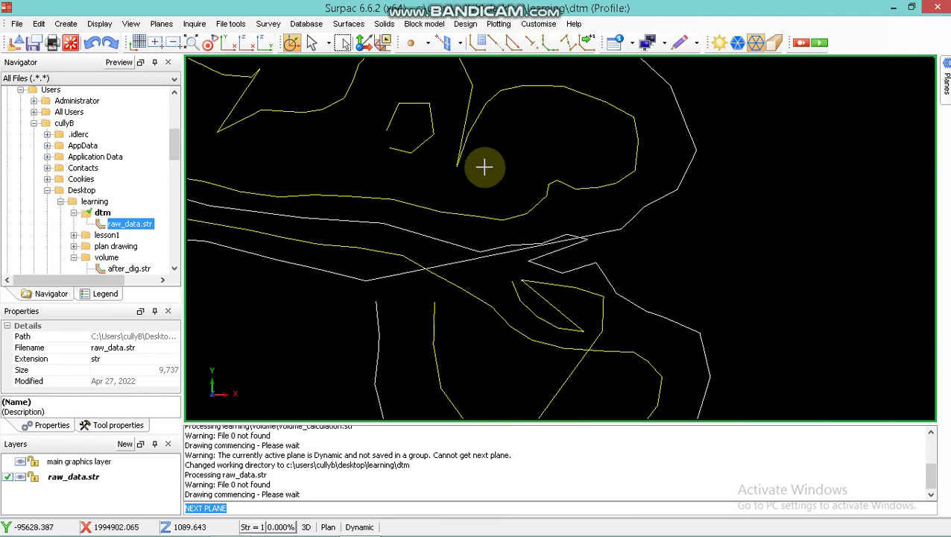
scroll(484, 166, "down", 1)
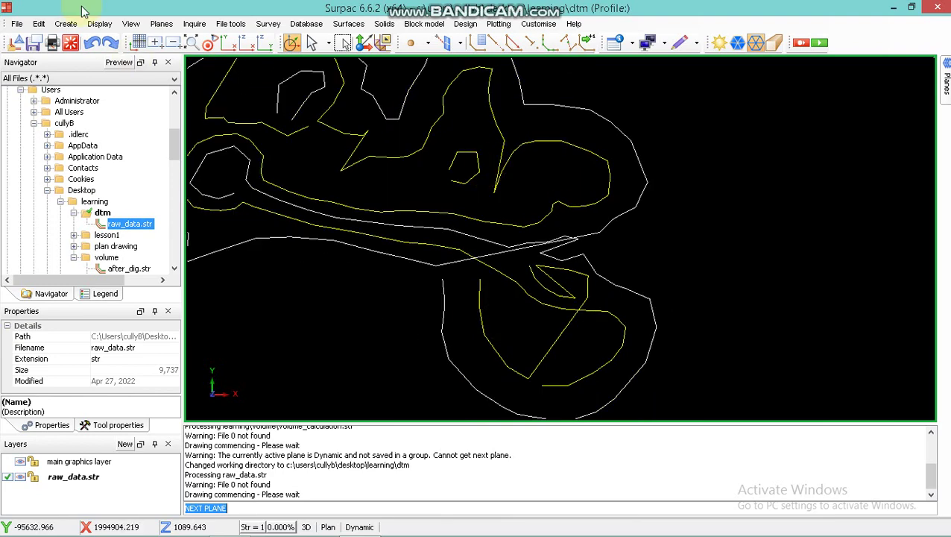
With Edit > Segment > Break, break the white segment crossing the central channel and the yellow one crossing the lower loop
left_click(39, 24)
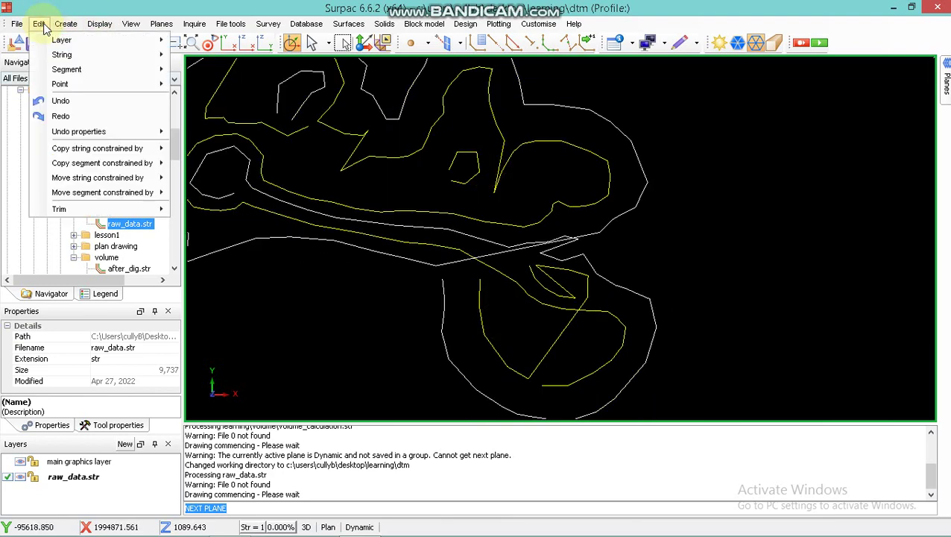
mouse_move(95, 71)
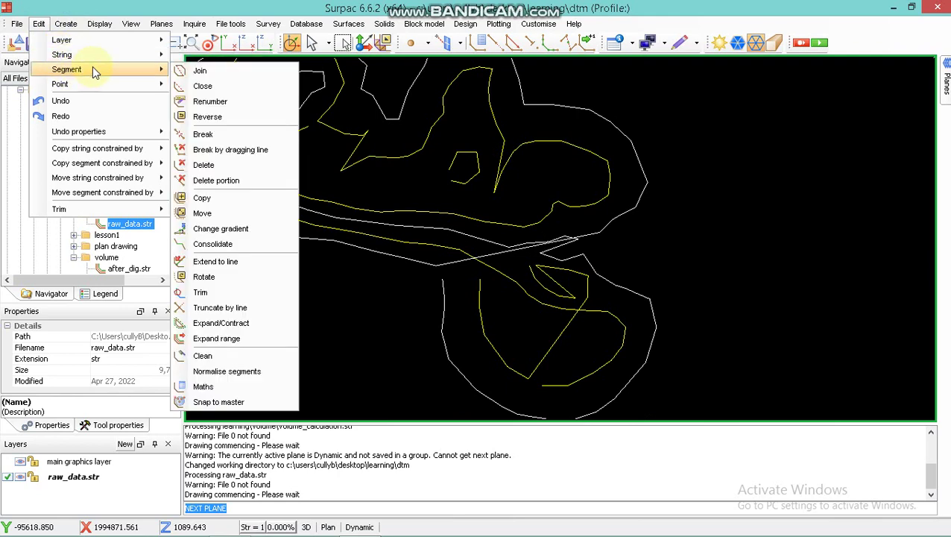
left_click(251, 138)
scroll(542, 282, "up", 2)
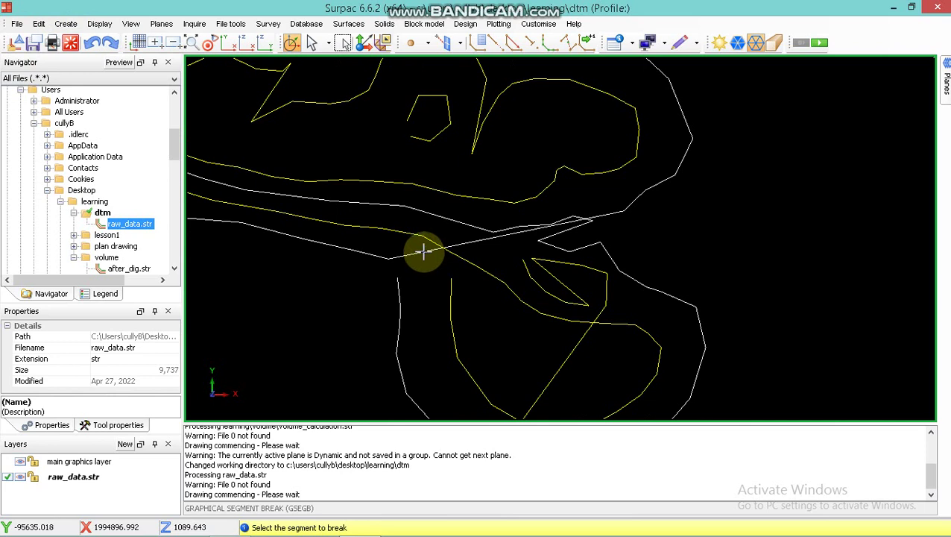
left_click(499, 238)
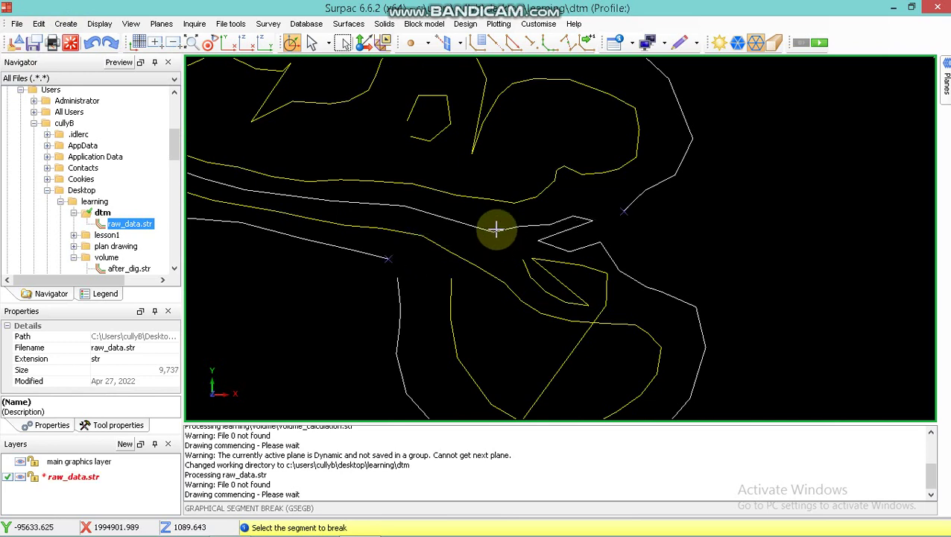
scroll(523, 190, "down", 1)
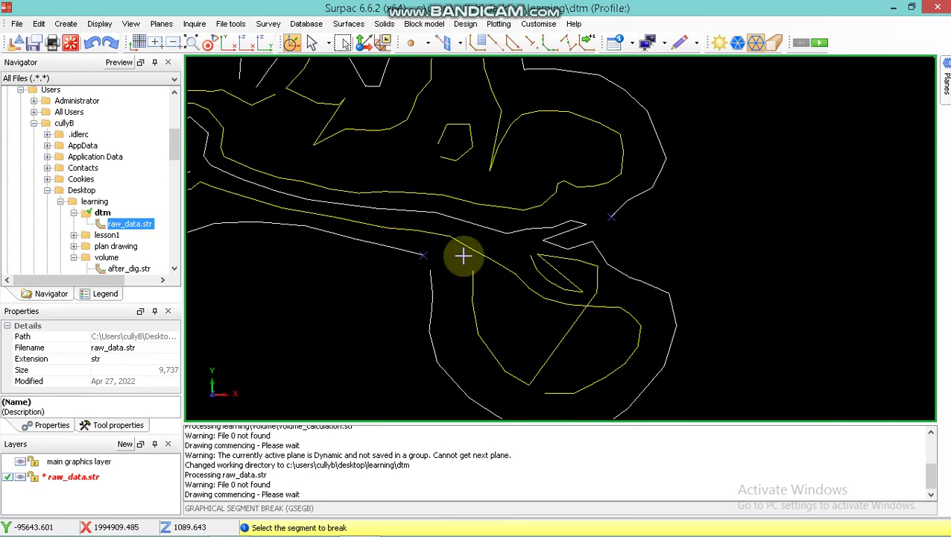
scroll(463, 255, "down", 1)
scroll(593, 316, "up", 1)
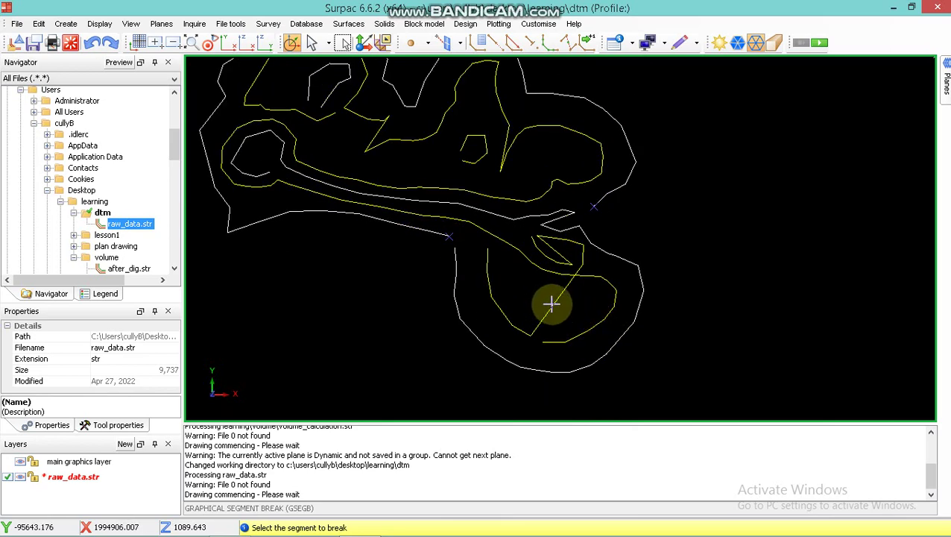
left_click(552, 302)
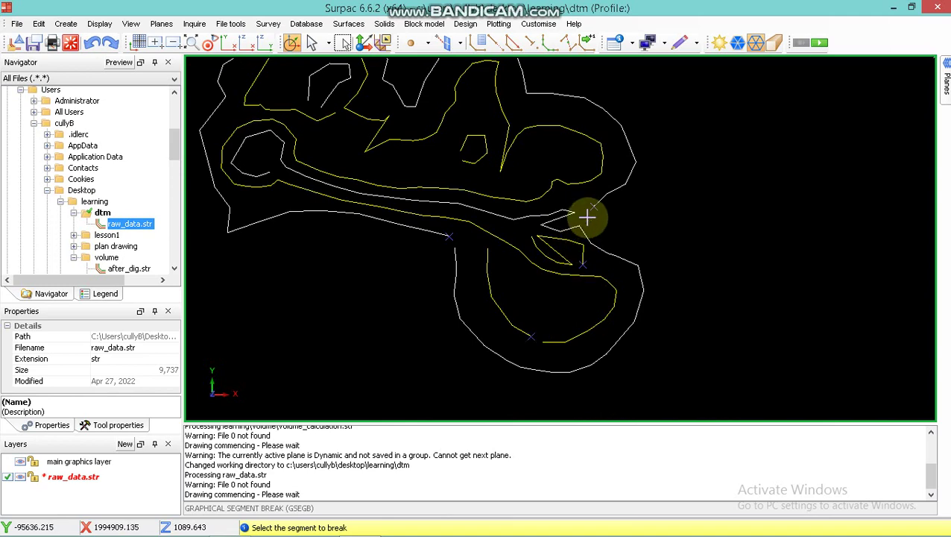
scroll(570, 214, "down", 2)
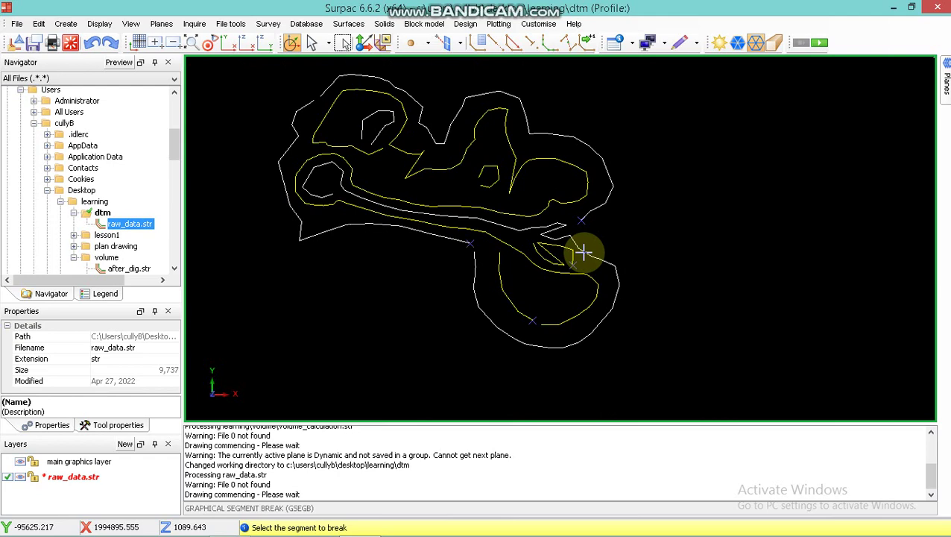
scroll(583, 246, "up", 3)
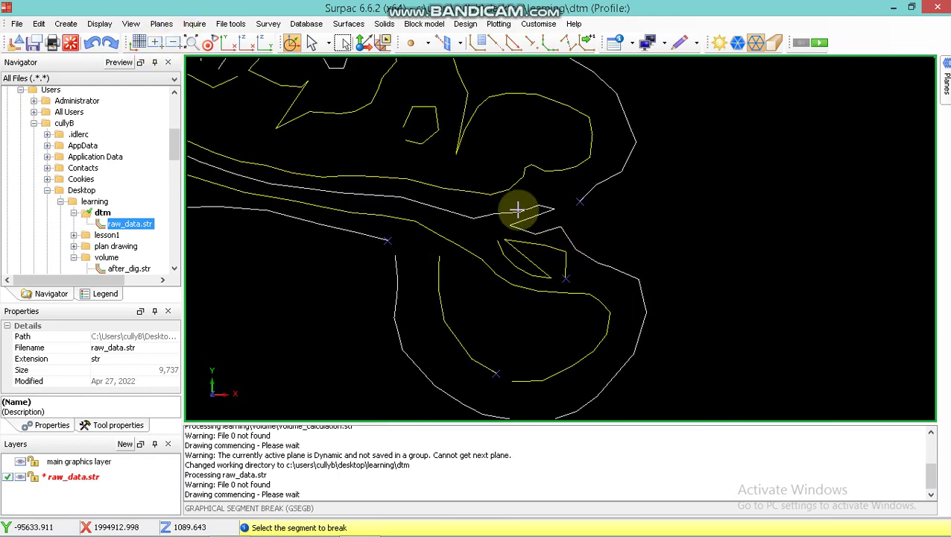
scroll(548, 209, "up", 2)
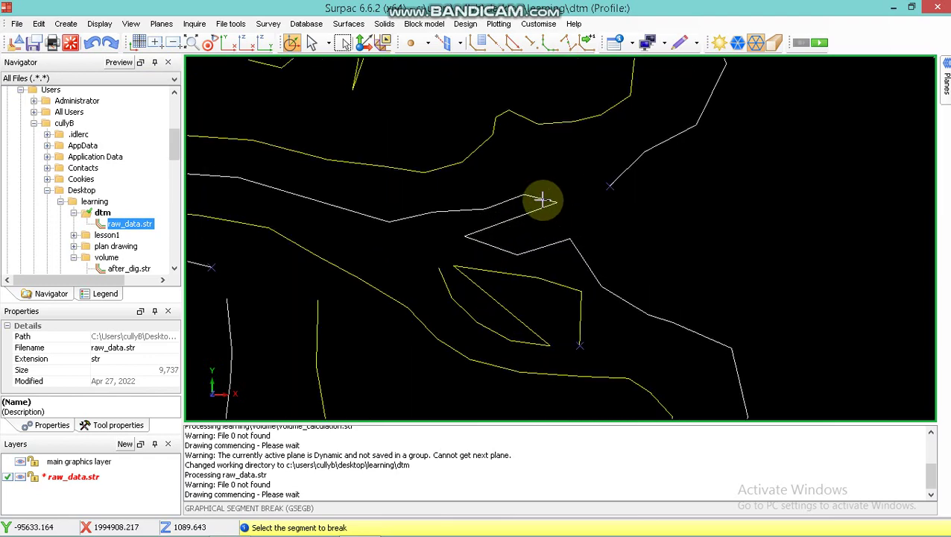
scroll(593, 206, "down", 4)
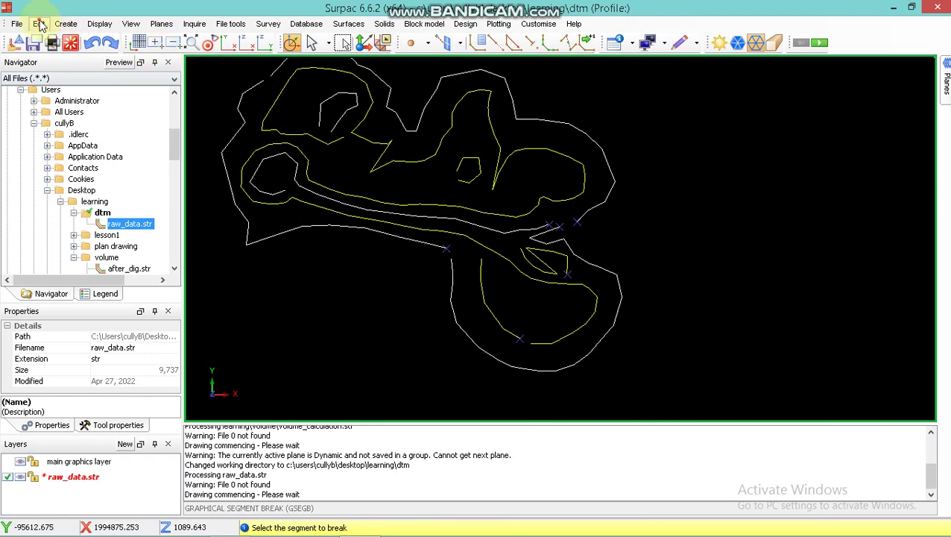
Using Edit > Segment > Join, join the first white string to the vertical string below it
left_click(39, 24)
mouse_move(58, 60)
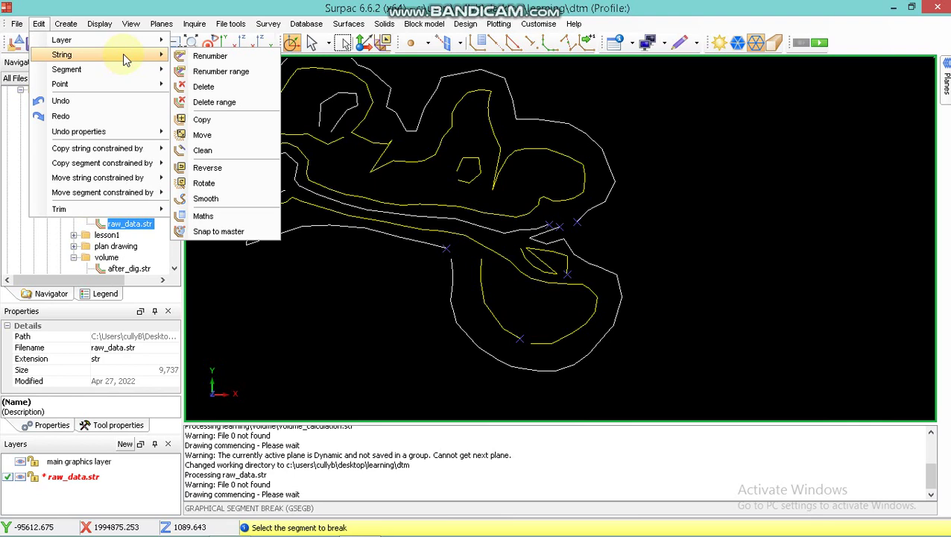
mouse_move(148, 67)
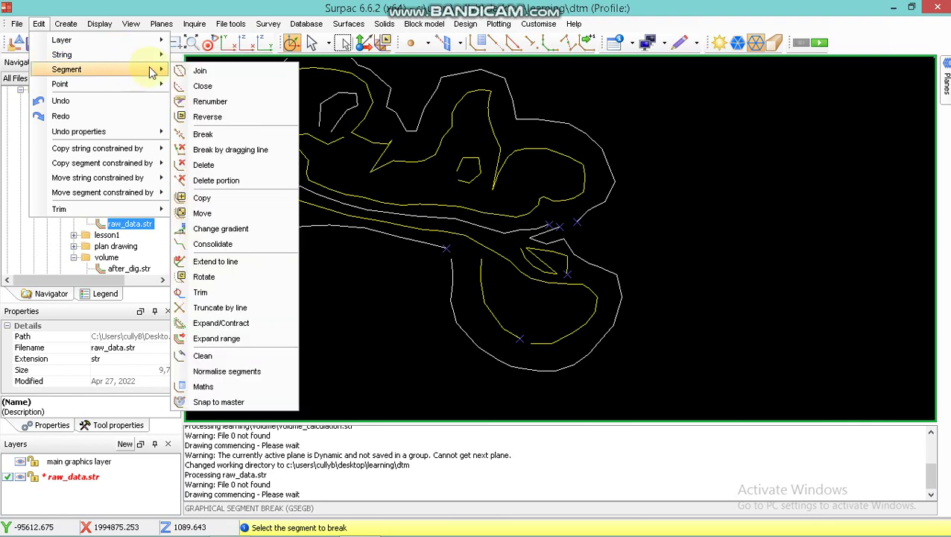
left_click(200, 71)
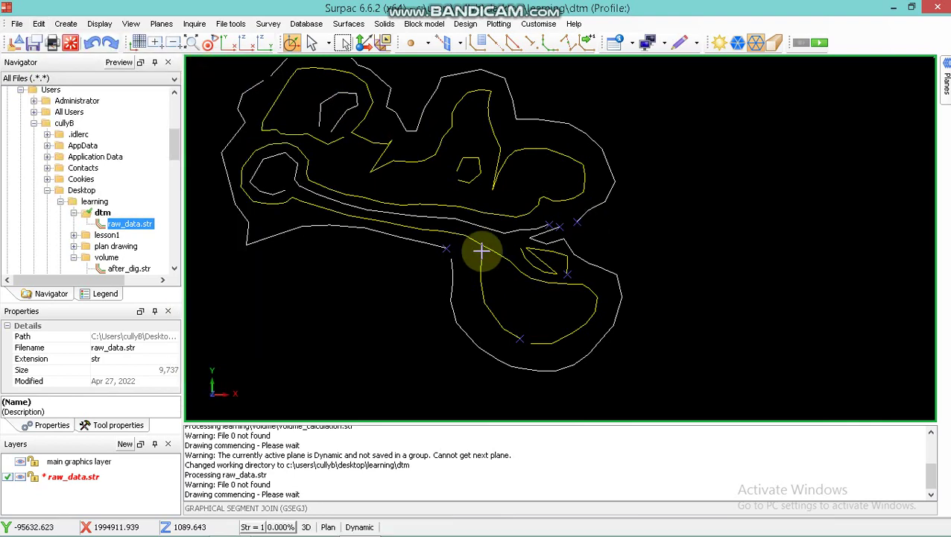
scroll(480, 252, "up", 3)
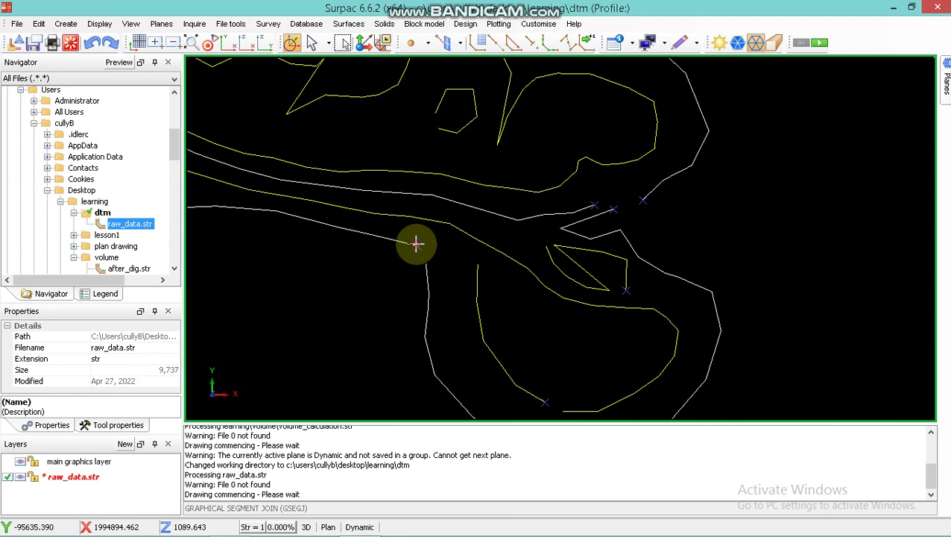
left_click(417, 243)
left_click(426, 272)
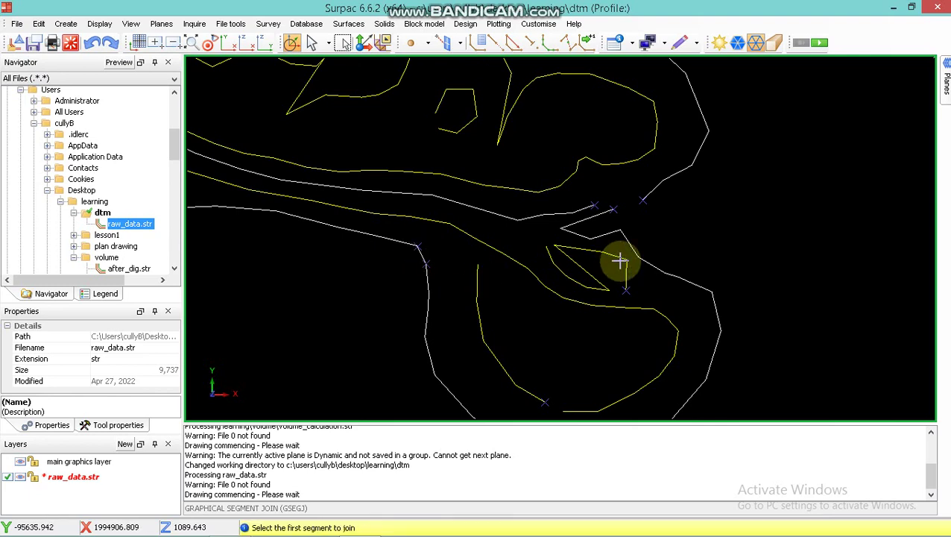
scroll(562, 242, "down", 3)
scroll(380, 110, "up", 5)
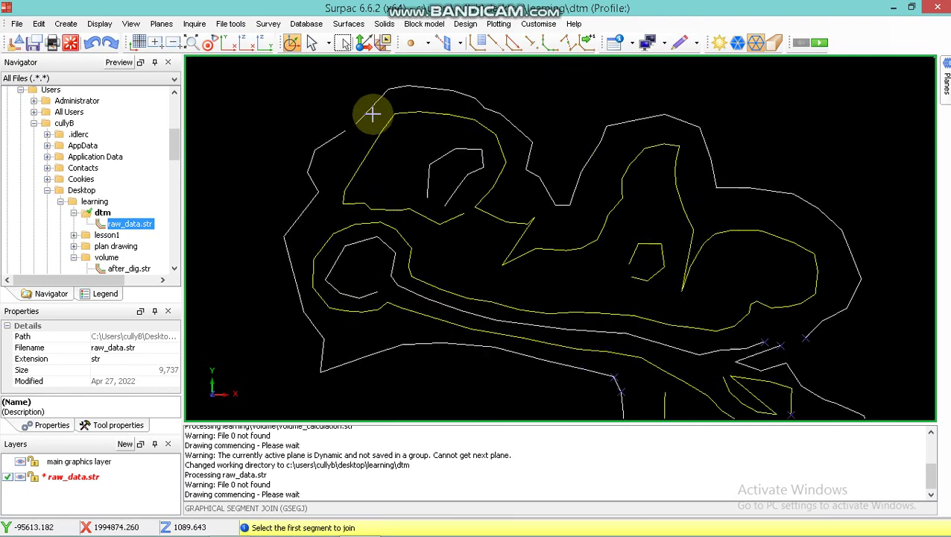
Join two more pairs of white contour segments across their gaps, upper-left and right
left_click(317, 143)
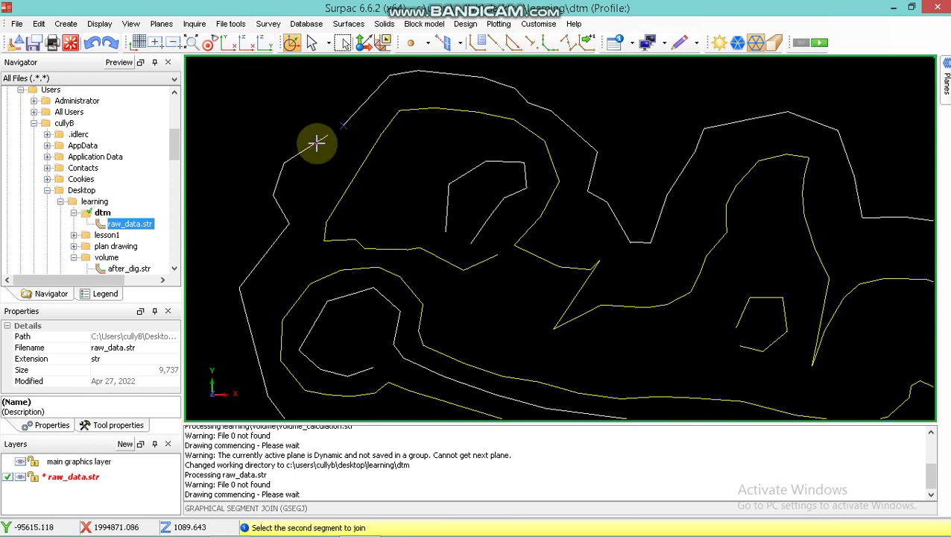
left_click(285, 159)
scroll(626, 275, "down", 3)
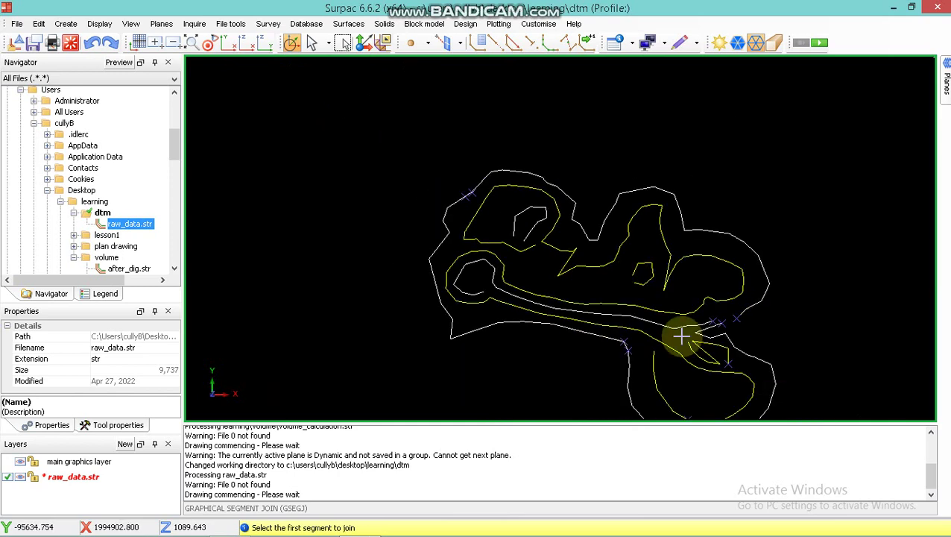
scroll(489, 246, "up", 2)
scroll(378, 188, "down", 3)
scroll(770, 310, "up", 3)
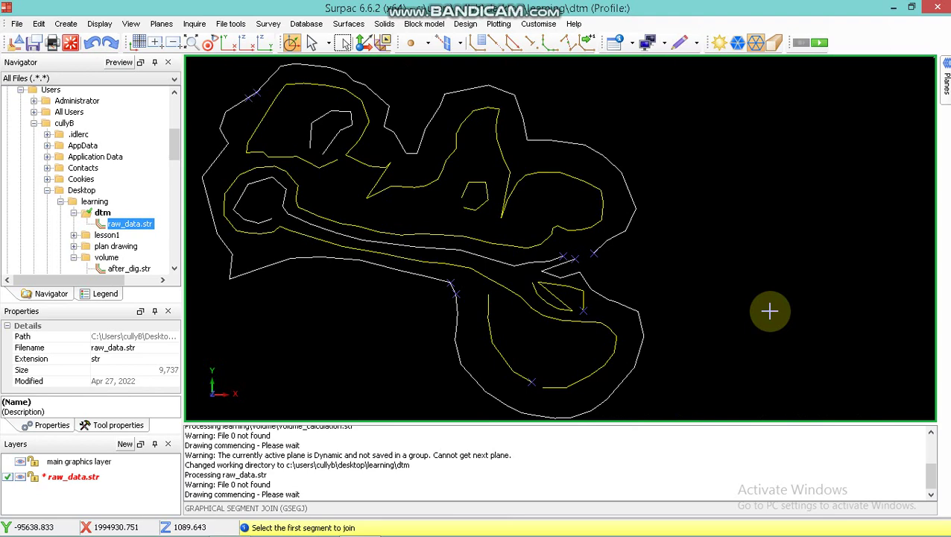
scroll(567, 245, "up", 2)
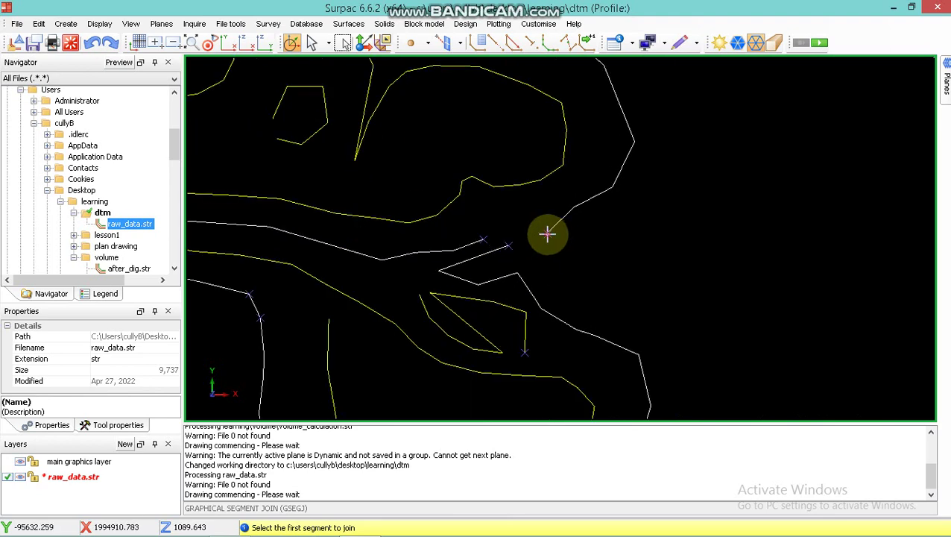
left_click(495, 249)
left_click(552, 231)
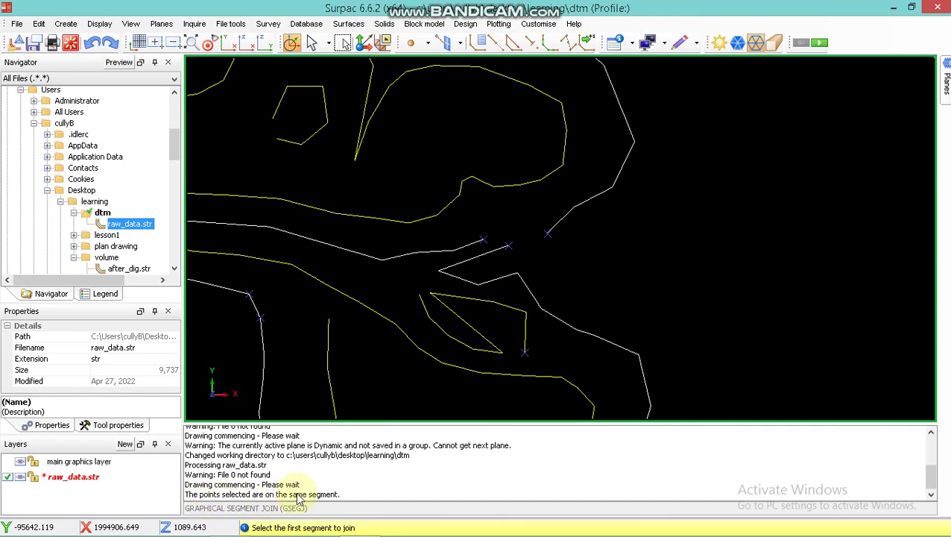
scroll(513, 255, "down", 2)
scroll(570, 254, "down", 3)
scroll(570, 253, "up", 2)
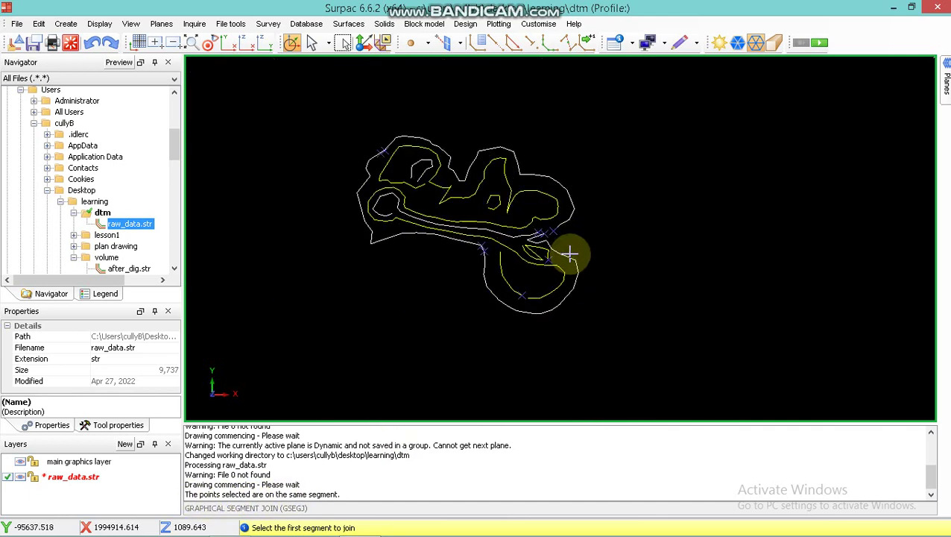
scroll(511, 203, "up", 1)
scroll(511, 203, "up", 1)
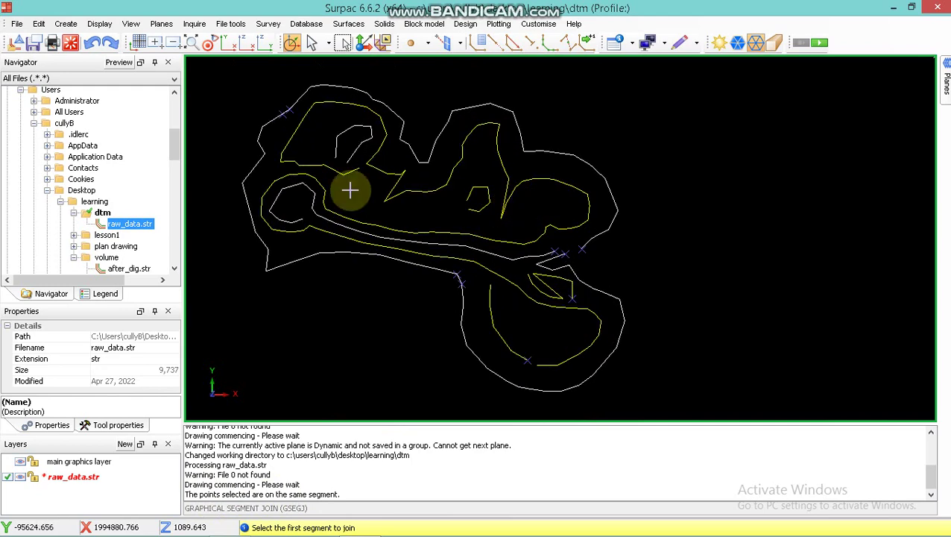
scroll(365, 191, "up", 2)
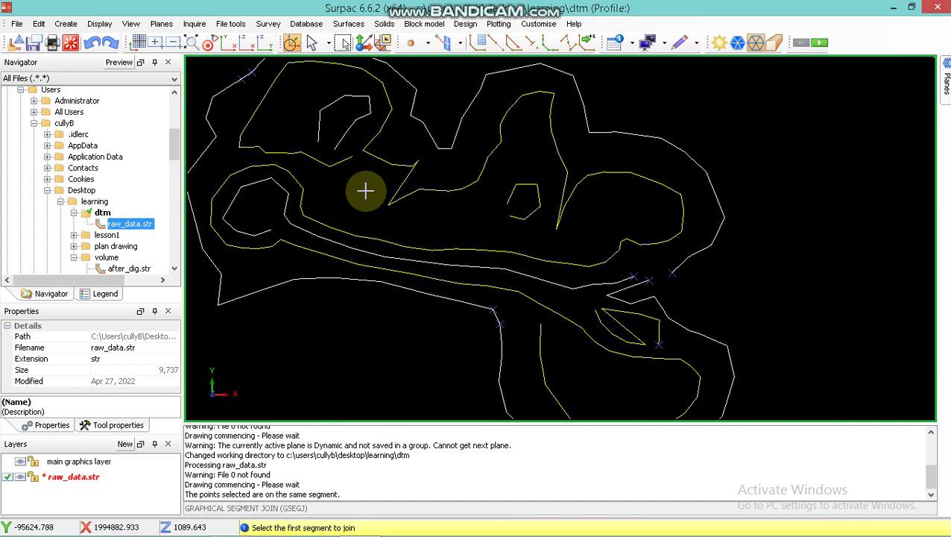
Save the edited contour strings under the new name new_dtm.str
left_click(35, 43)
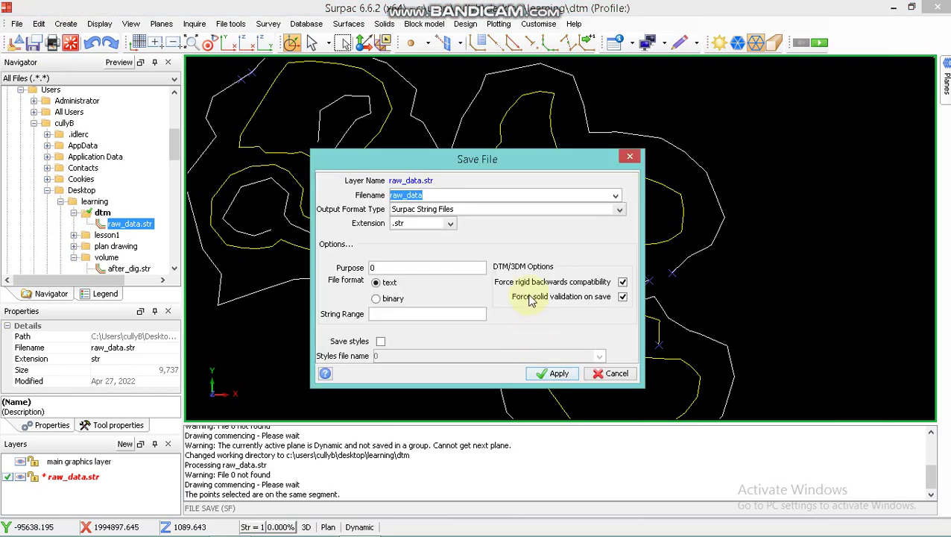
key("BackSpace")
left_click(552, 373)
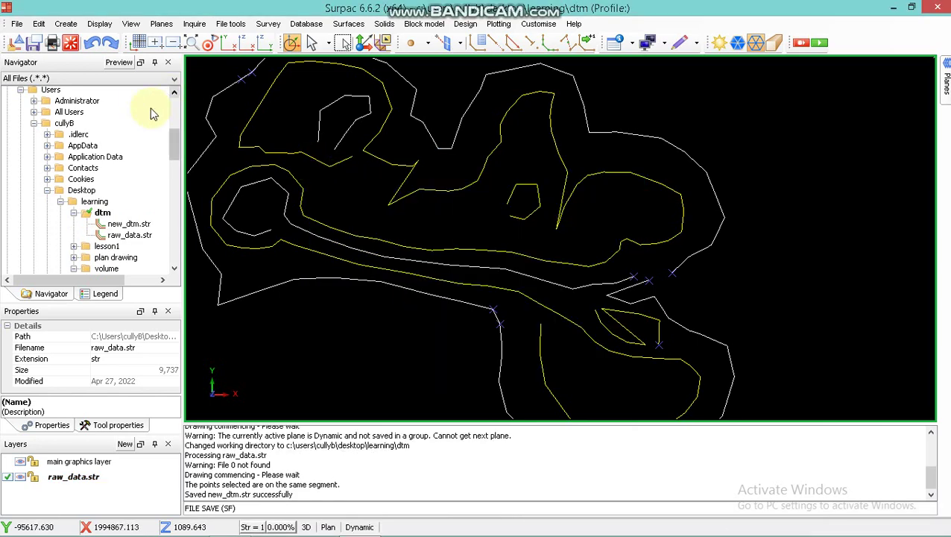
Reset the graphics and drag in new_dtm.str to display its white and yellow contours
left_click(70, 44)
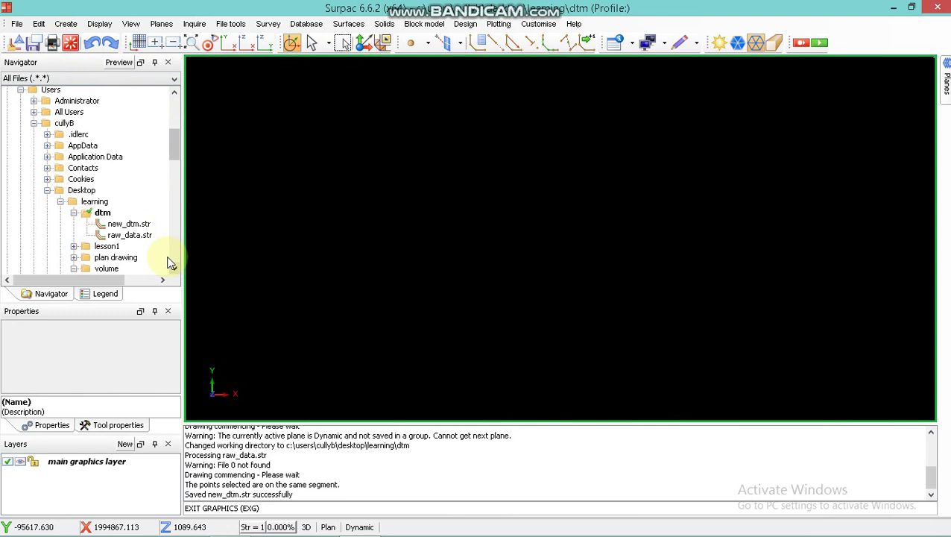
mouse_move(132, 234)
left_mouse_down()
mouse_move(204, 219)
mouse_move(375, 236)
left_mouse_up()
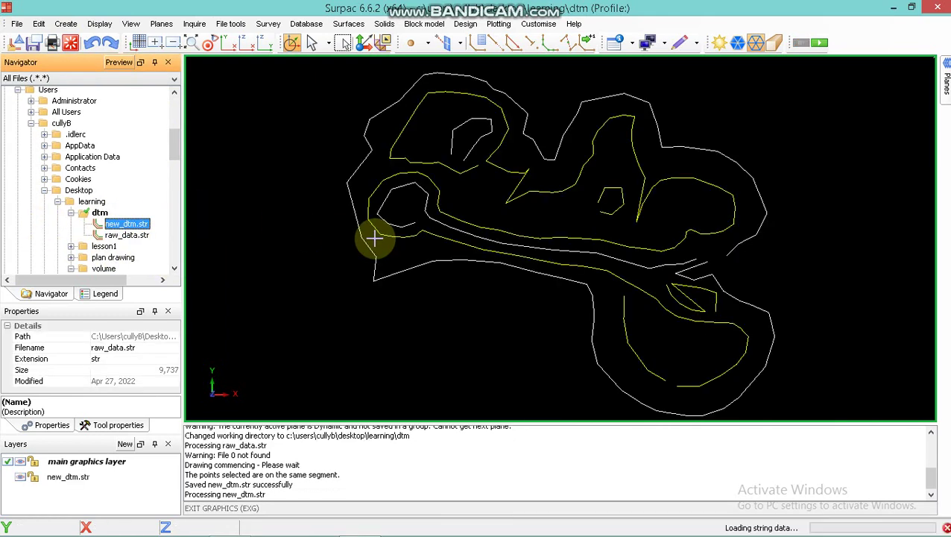
scroll(665, 226, "down", 2)
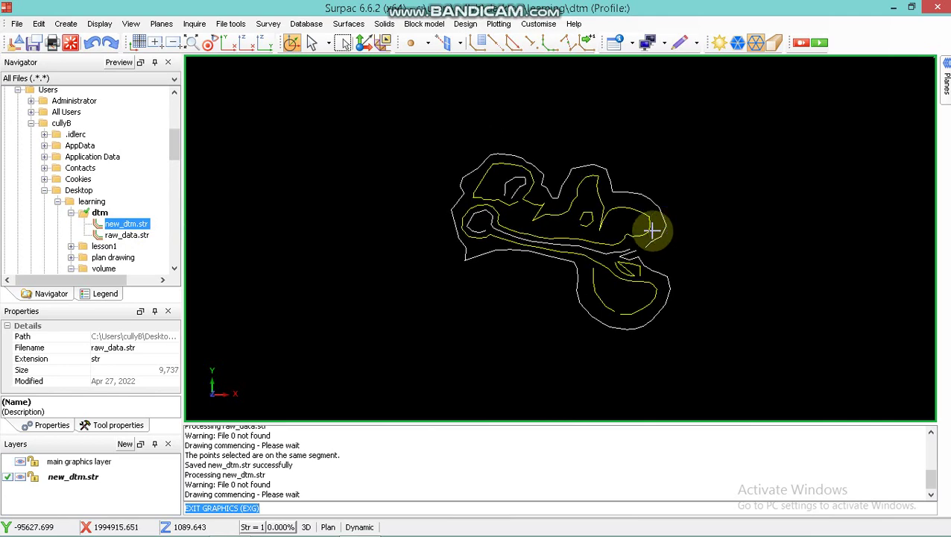
scroll(653, 227, "up", 4)
scroll(377, 152, "down", 2)
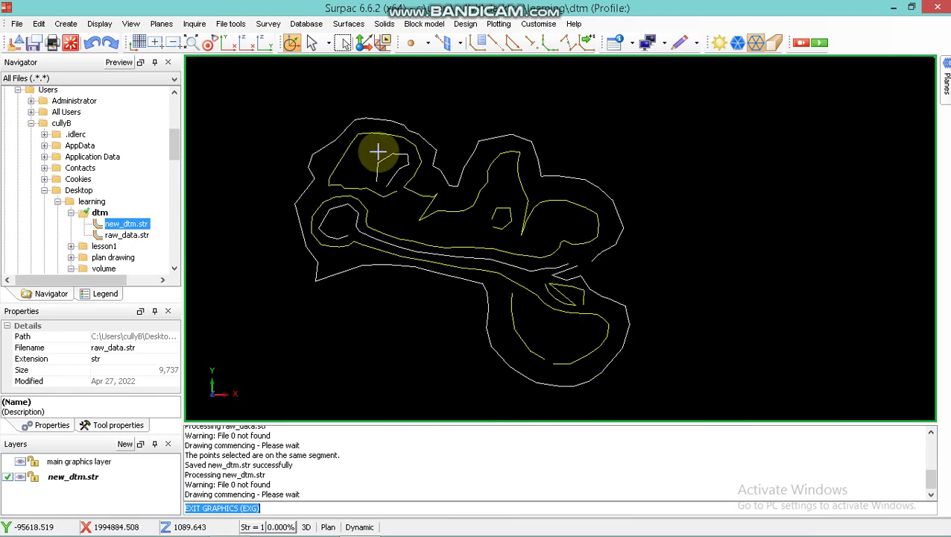
left_click(352, 25)
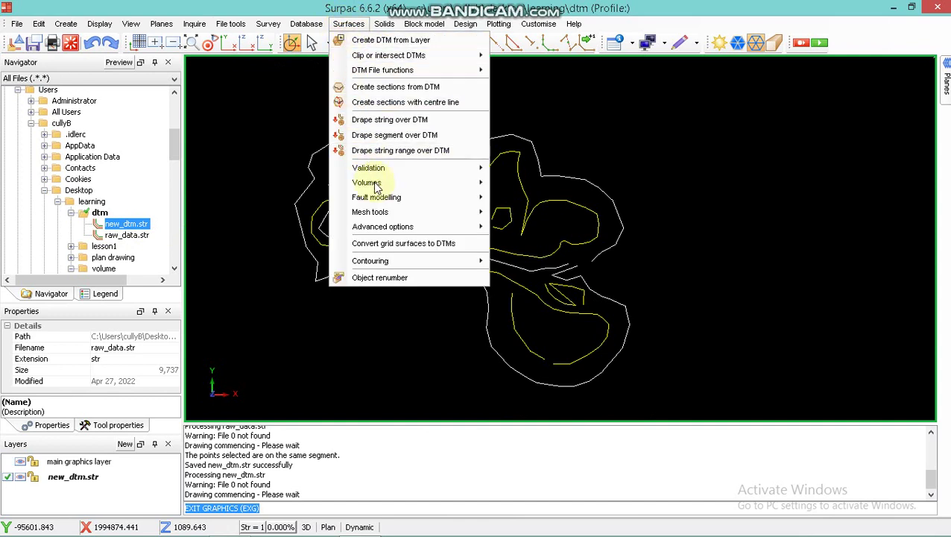
mouse_move(377, 185)
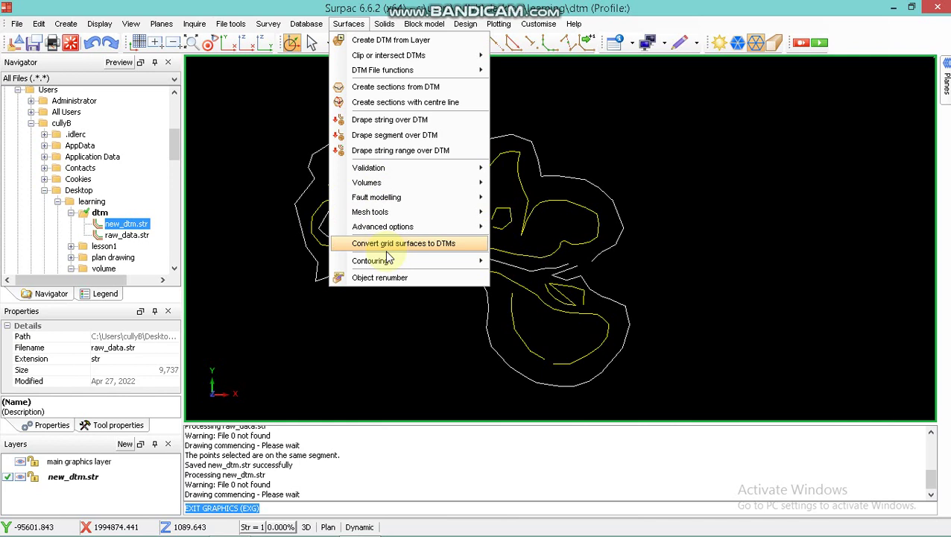
left_click(366, 39)
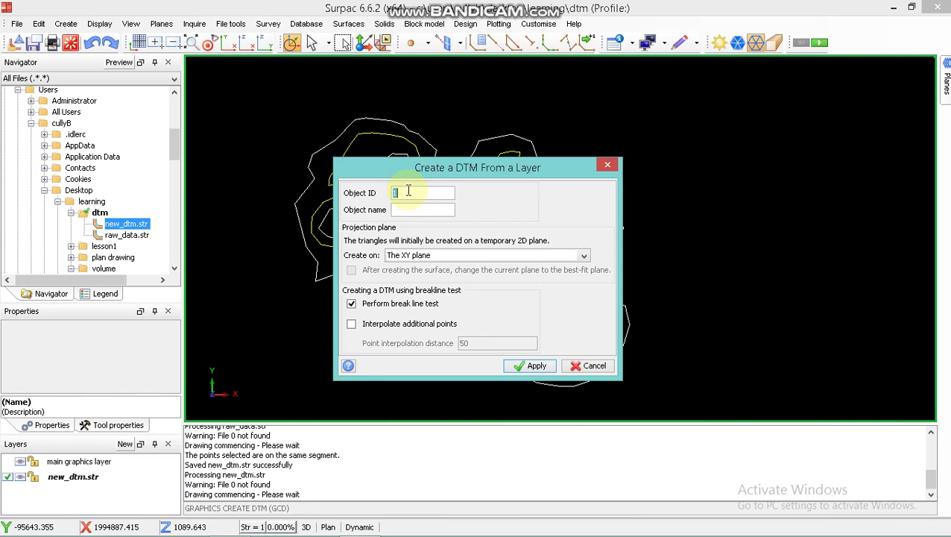
left_click(610, 165)
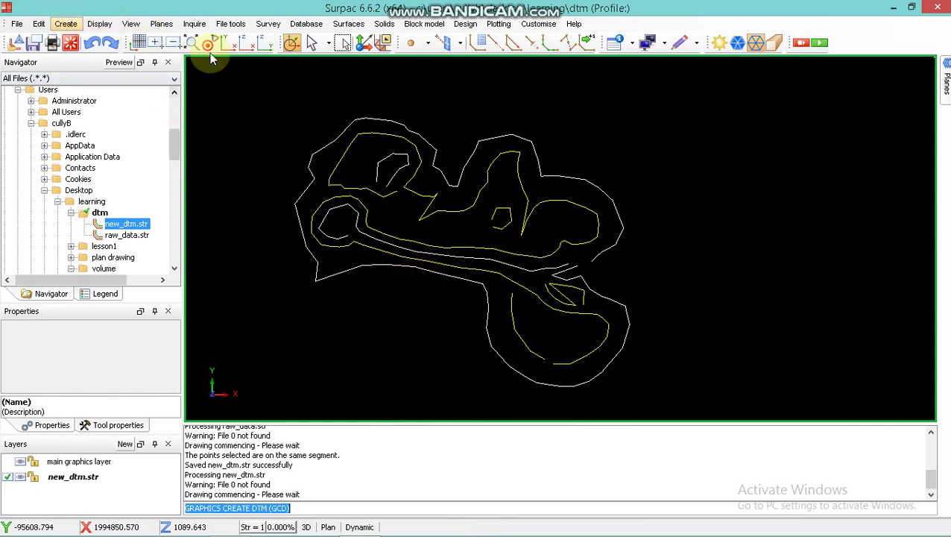
Display point attributes for layer new_dtm.str using field d1, labelling points like B72 and T61
left_click(100, 24)
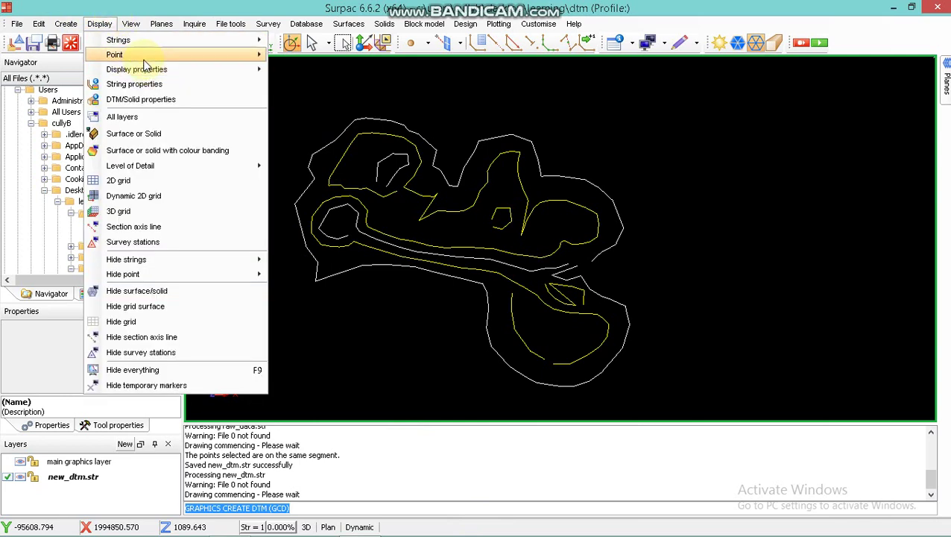
mouse_move(189, 61)
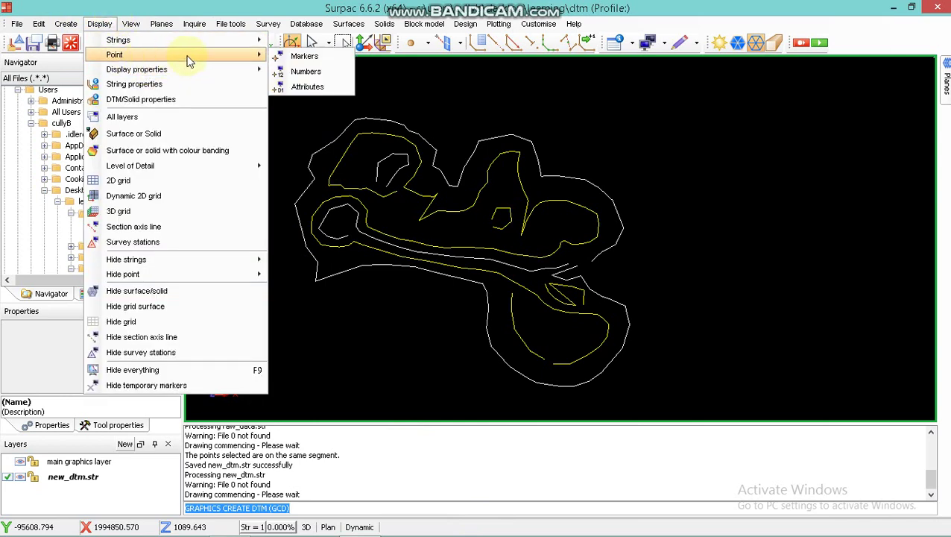
left_click(307, 87)
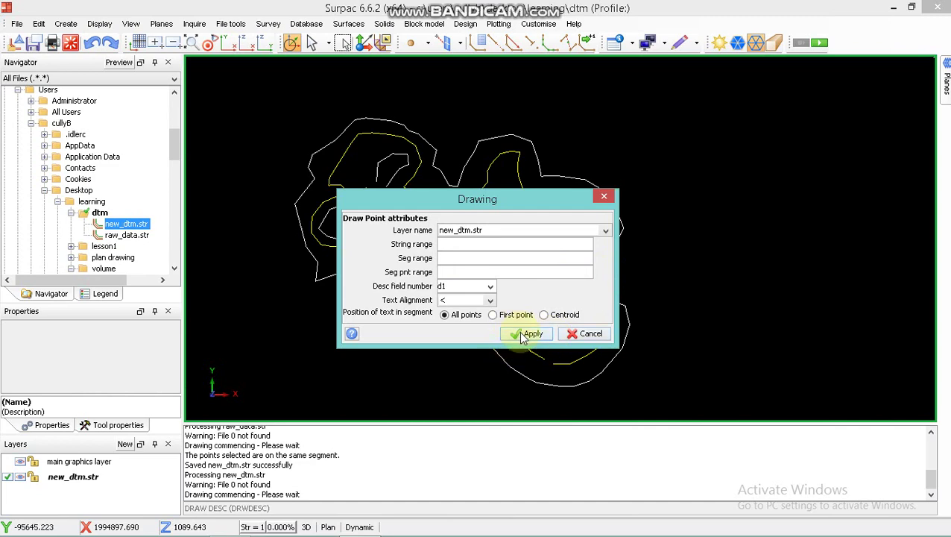
left_click(530, 333)
scroll(456, 202, "up", 2)
scroll(444, 151, "up", 2)
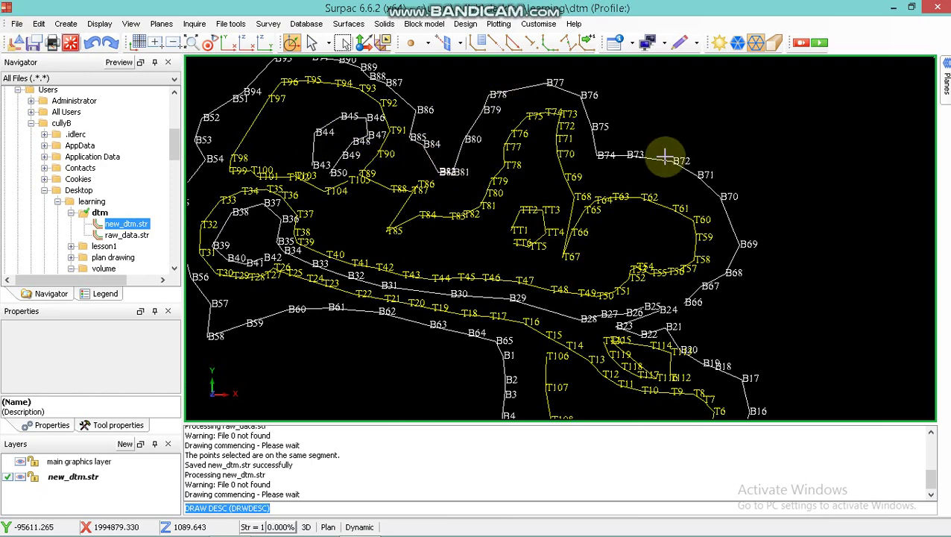
scroll(684, 202, "down", 5)
scroll(684, 202, "up", 4)
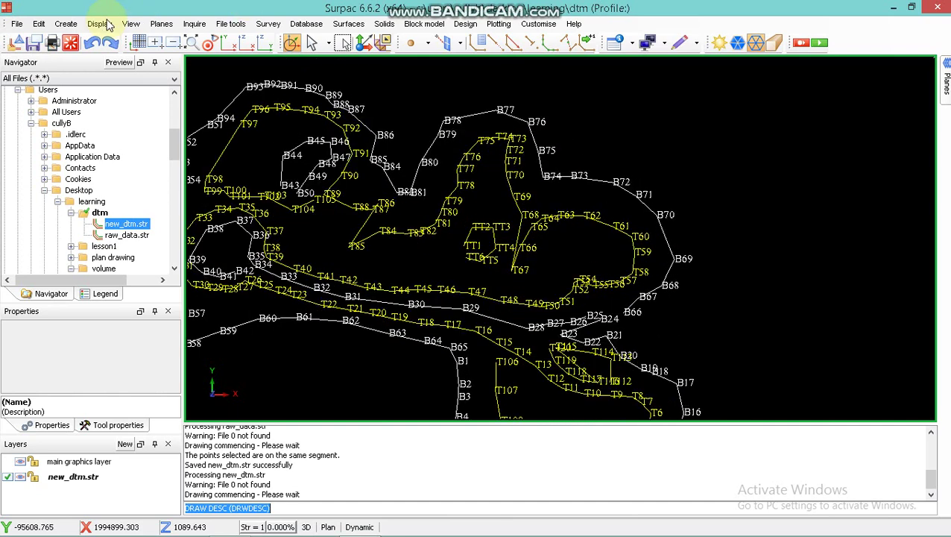
Erase the point description labels using Display > Hide point > Attributes
left_click(99, 24)
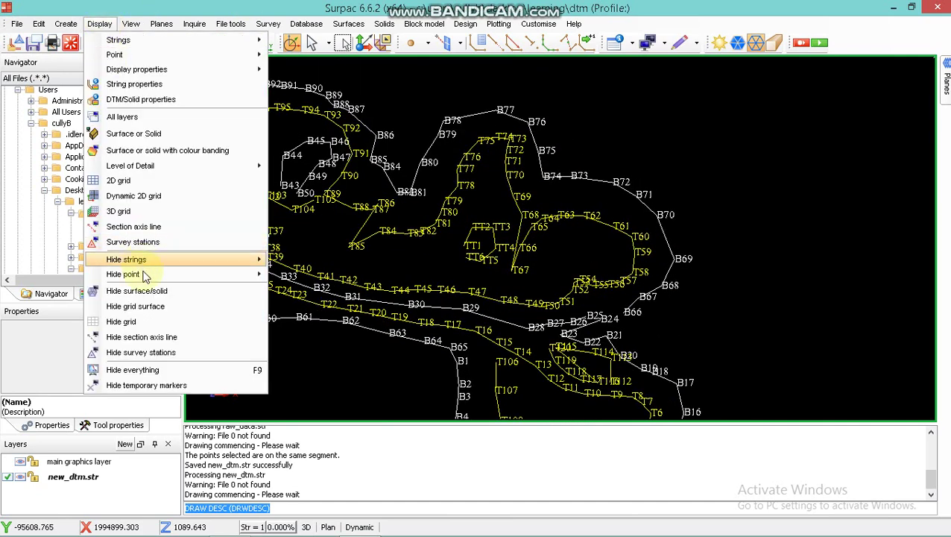
mouse_move(145, 278)
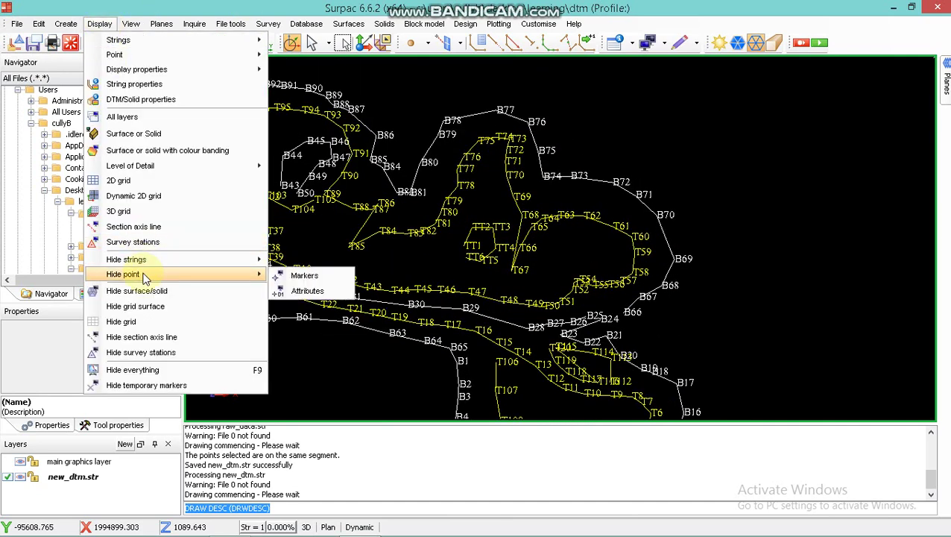
left_click(307, 291)
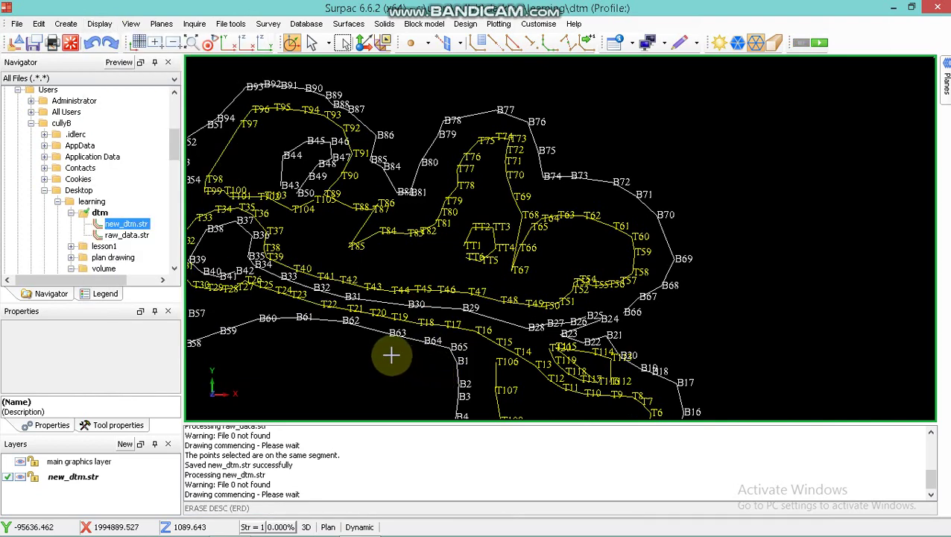
left_click(532, 334)
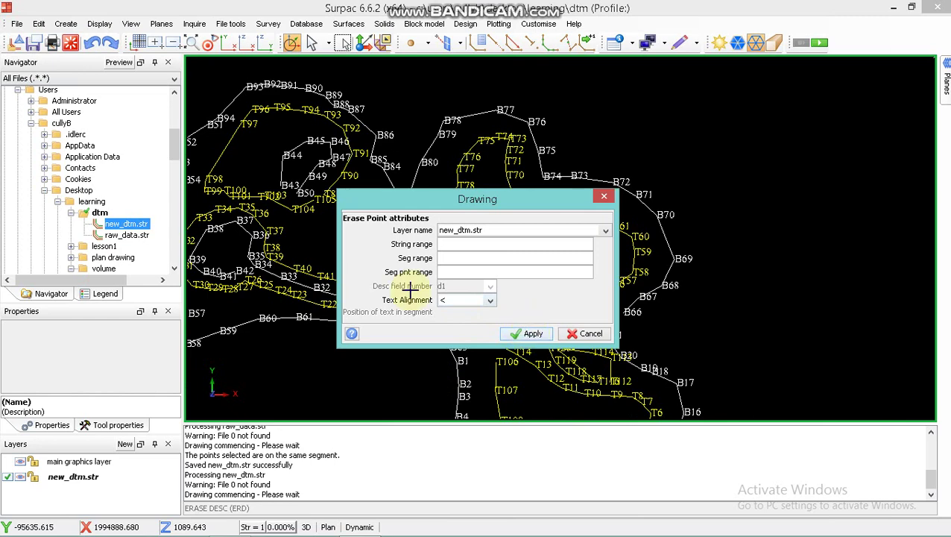
scroll(595, 231, "down", 3)
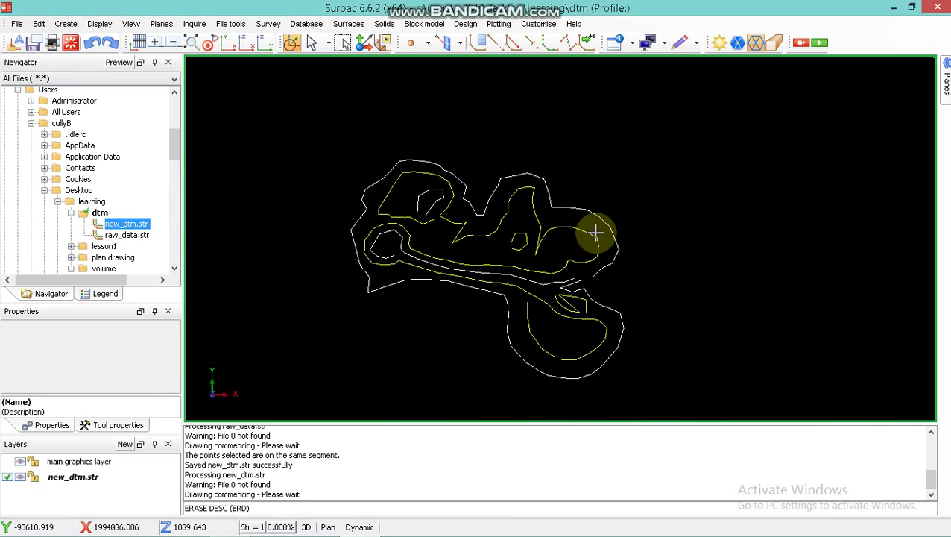
Create a DTM from the new_dtm.str layer with Object ID 2 and break line test on
scroll(590, 243, "up", 3)
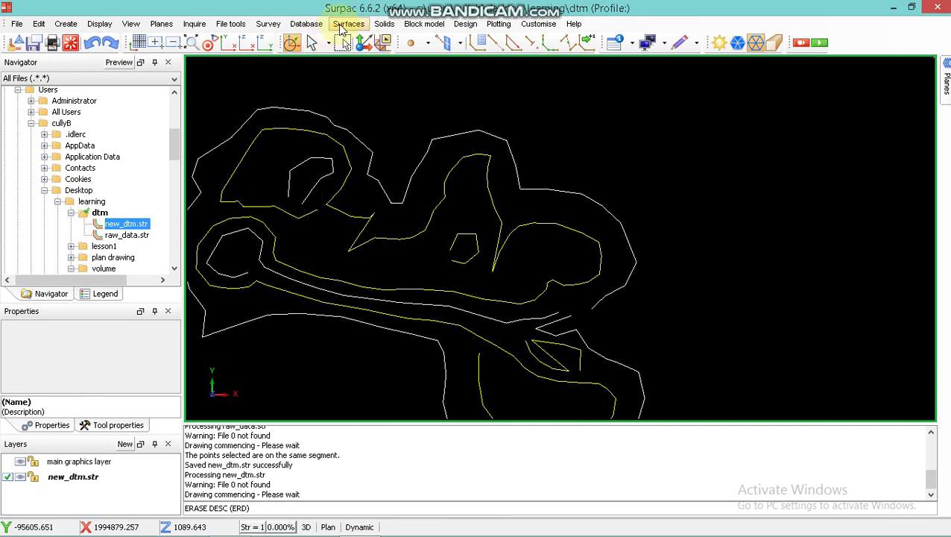
left_click(341, 27)
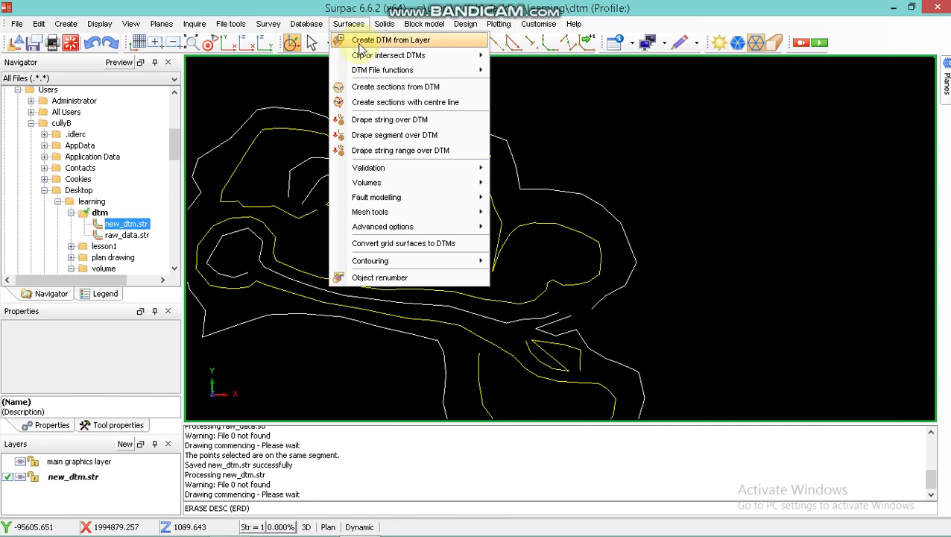
left_click(361, 41)
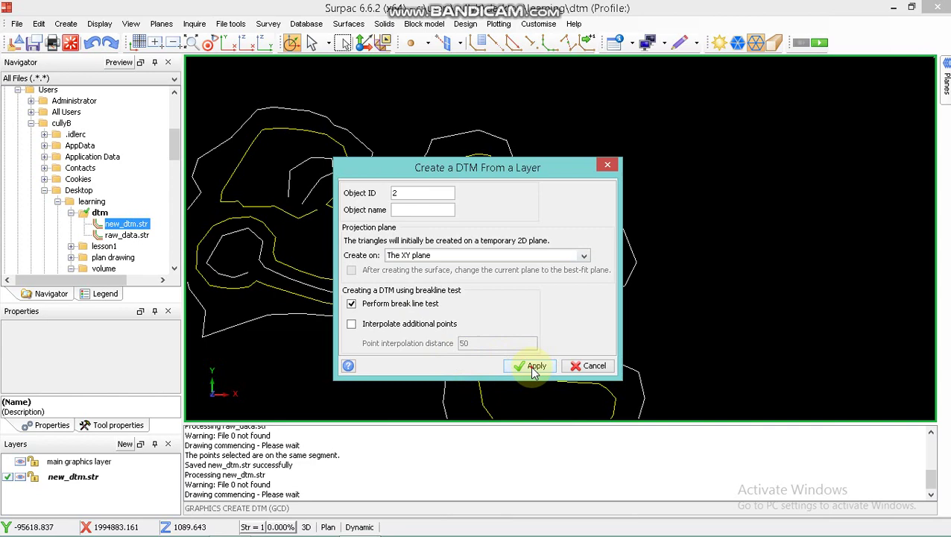
left_click(534, 369)
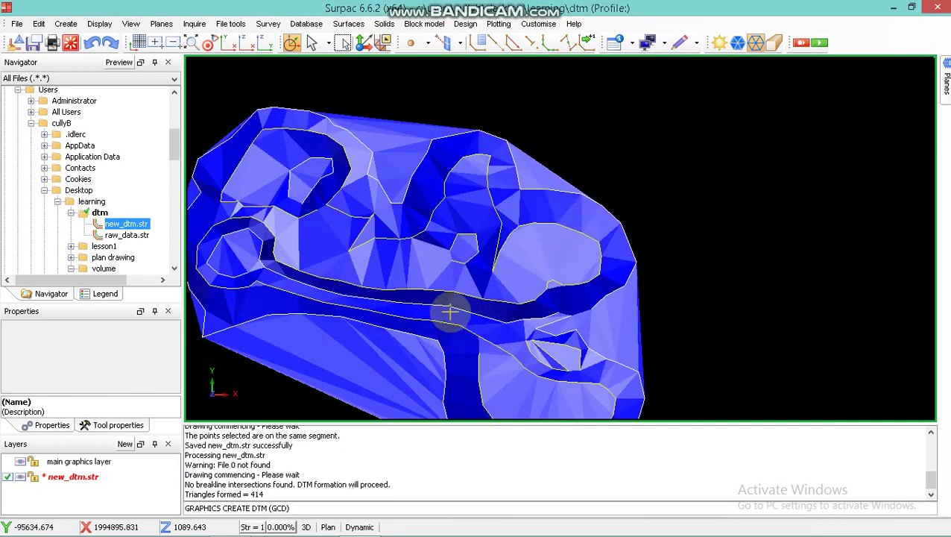
Save the surface as new_dtm2.dtm in Surpac DTM format with new_dtm2.str, then clear the graphics area
mouse_move(450, 312)
middle_mouse_down()
mouse_move(497, 293)
mouse_move(431, 316)
middle_mouse_up()
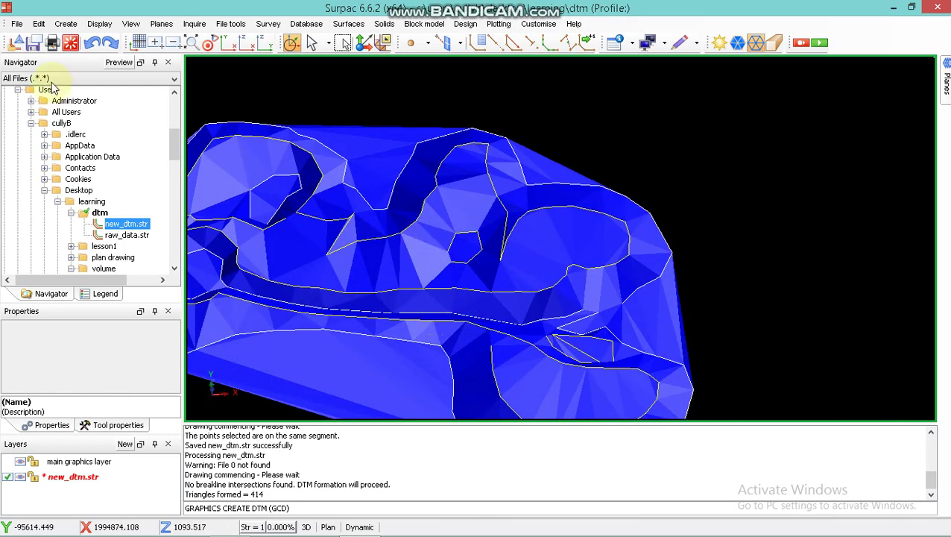
left_click(36, 43)
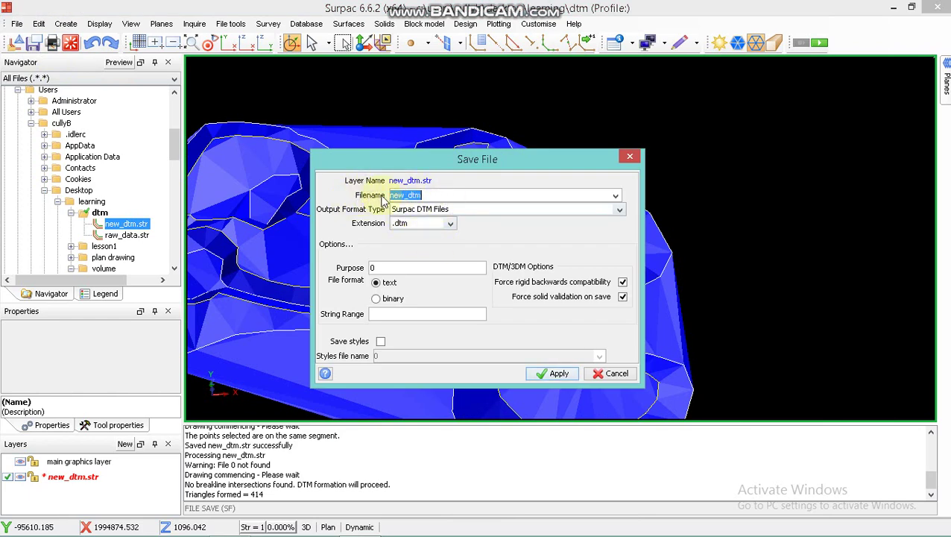
left_click(433, 194)
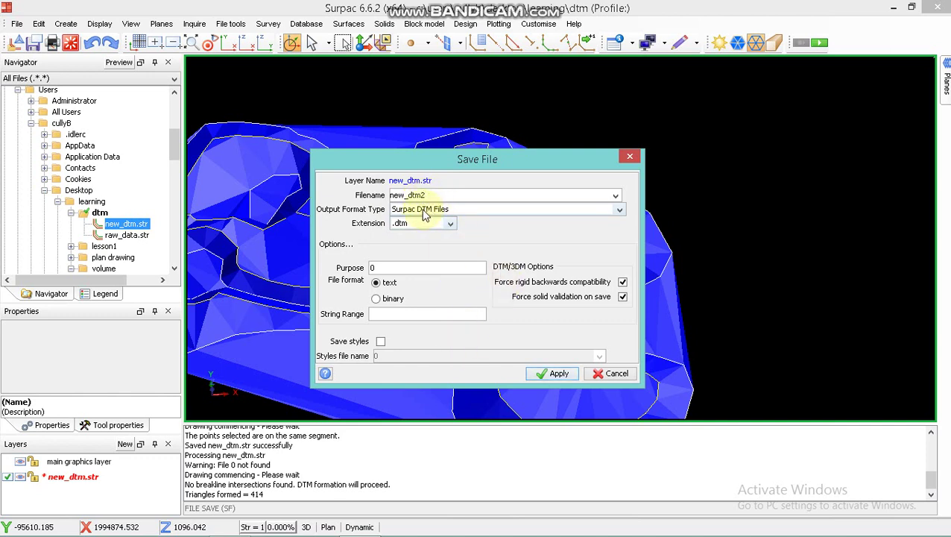
left_click(564, 381)
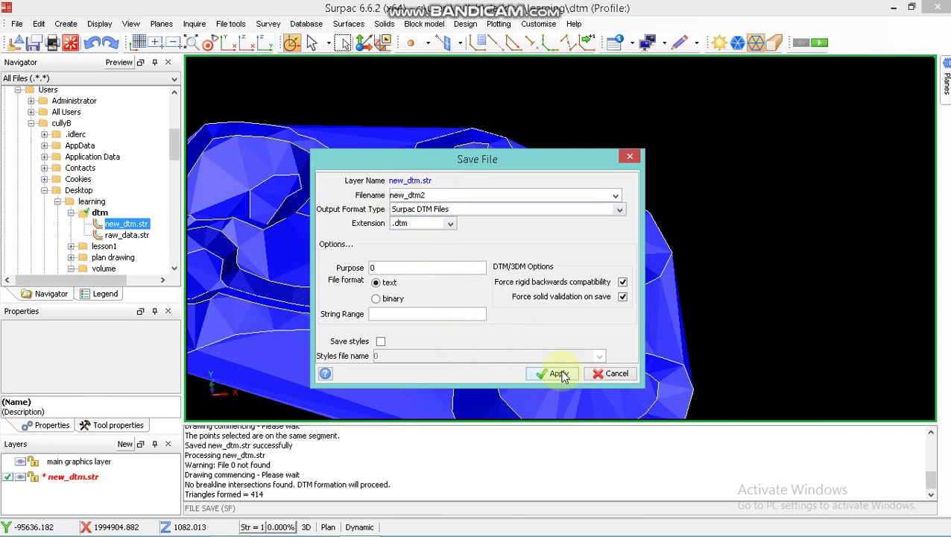
left_click(558, 373)
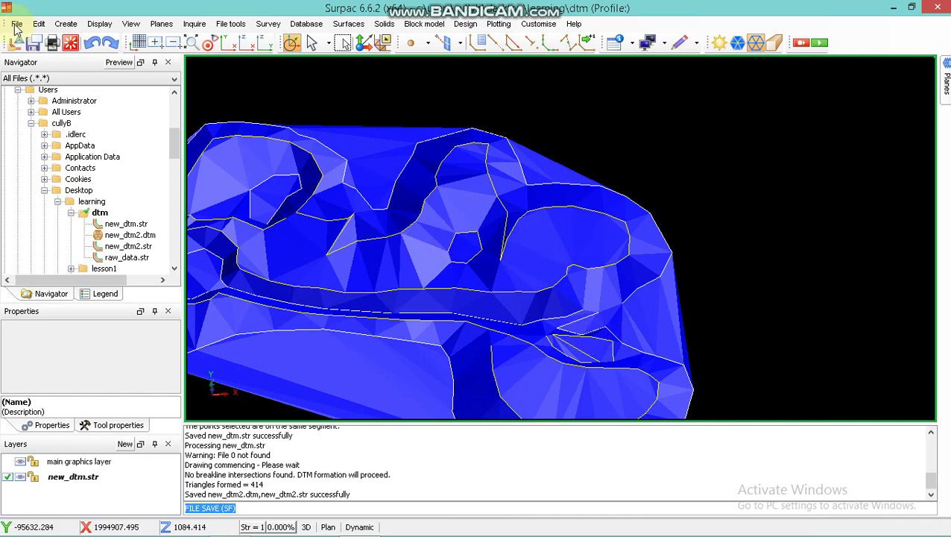
left_click(72, 43)
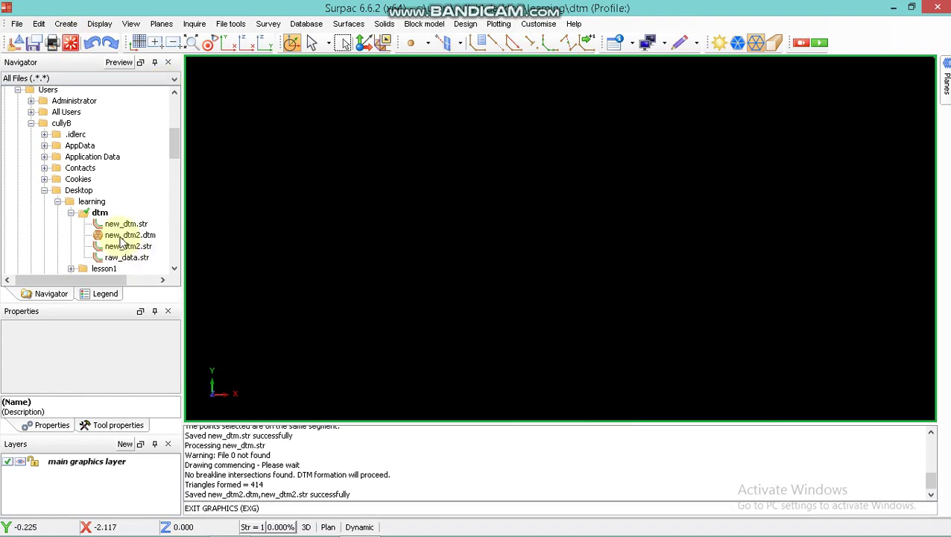
left_click_drag(121, 240, 238, 307)
middle_click_drag(626, 227, 202, 301)
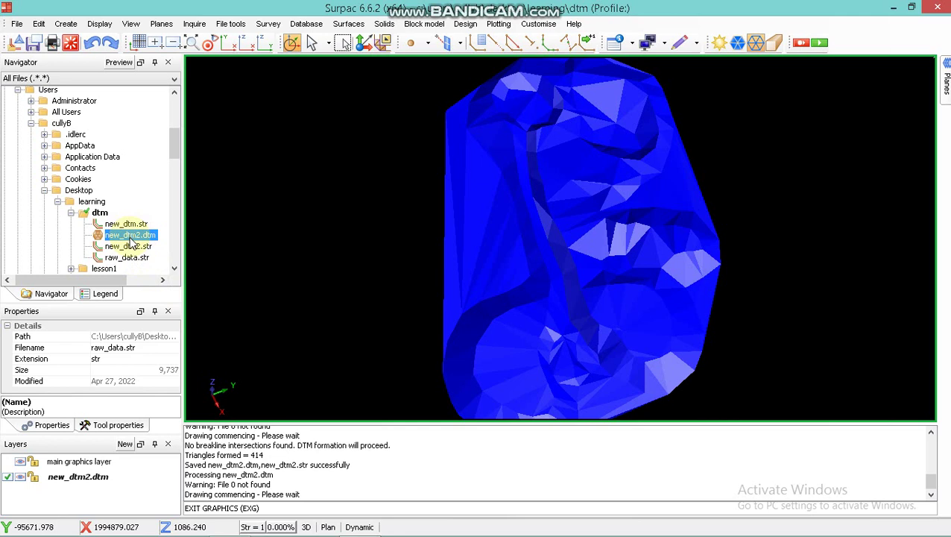
left_click(70, 42)
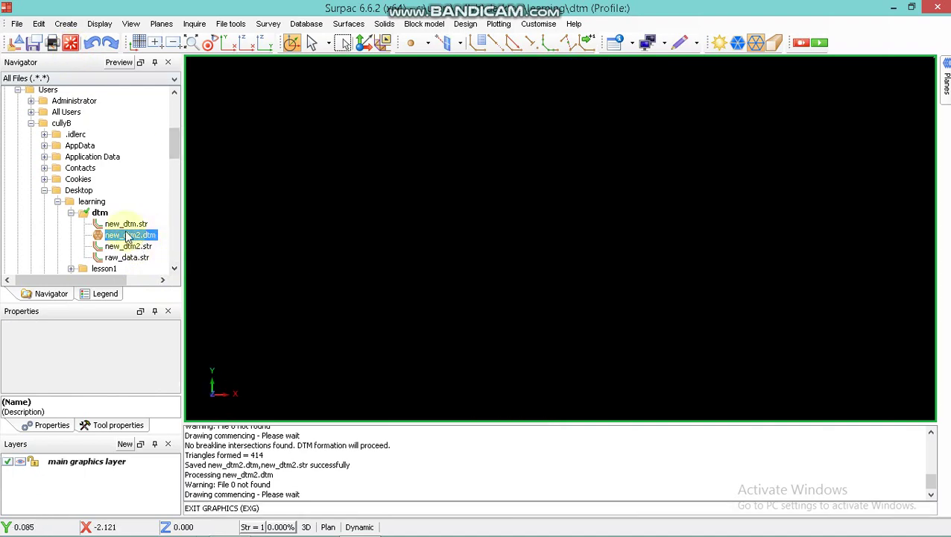
mouse_move(125, 258)
left_mouse_down()
mouse_move(334, 218)
mouse_move(441, 218)
mouse_move(398, 286)
mouse_move(345, 181)
left_mouse_up()
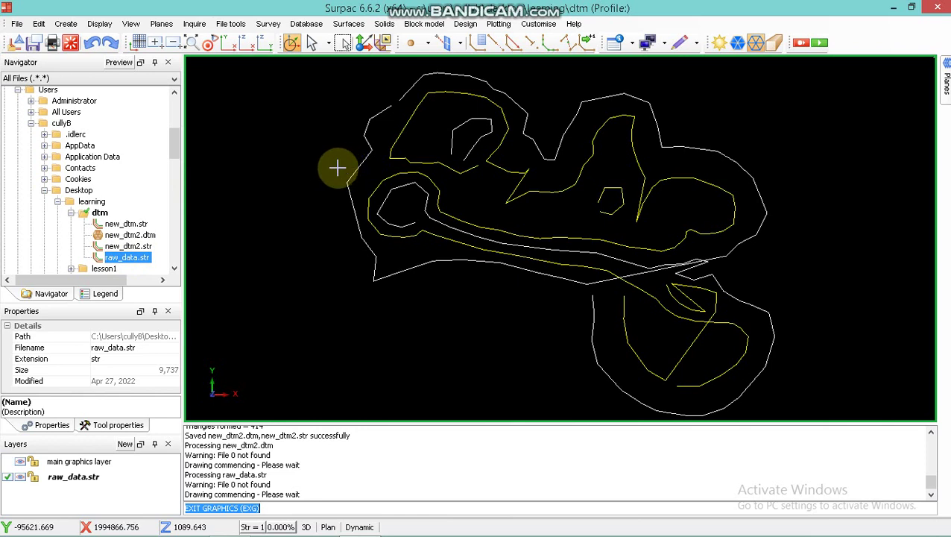
Try building DTM object 3 from raw_data.str, which fails with 3 breakline intersections circled
scroll(803, 297, "up", 2)
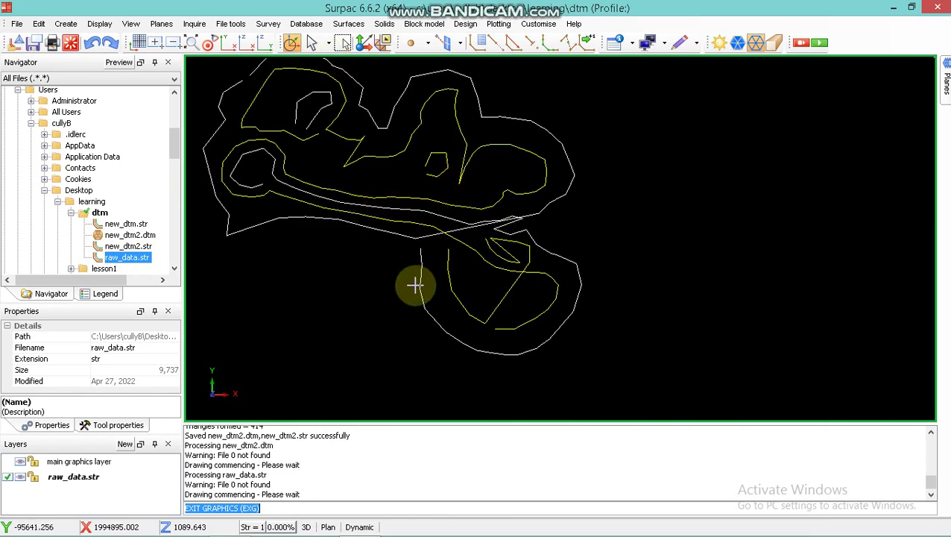
left_click(346, 23)
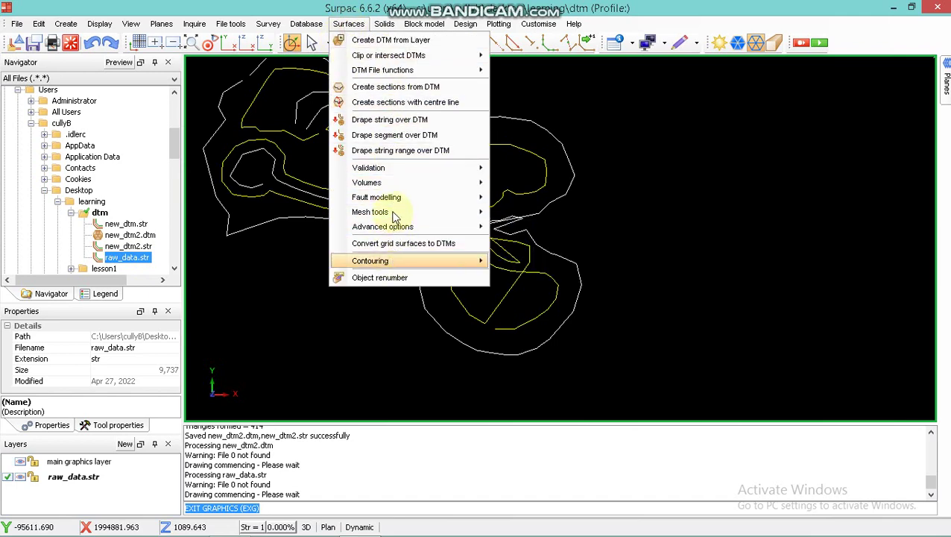
mouse_move(392, 218)
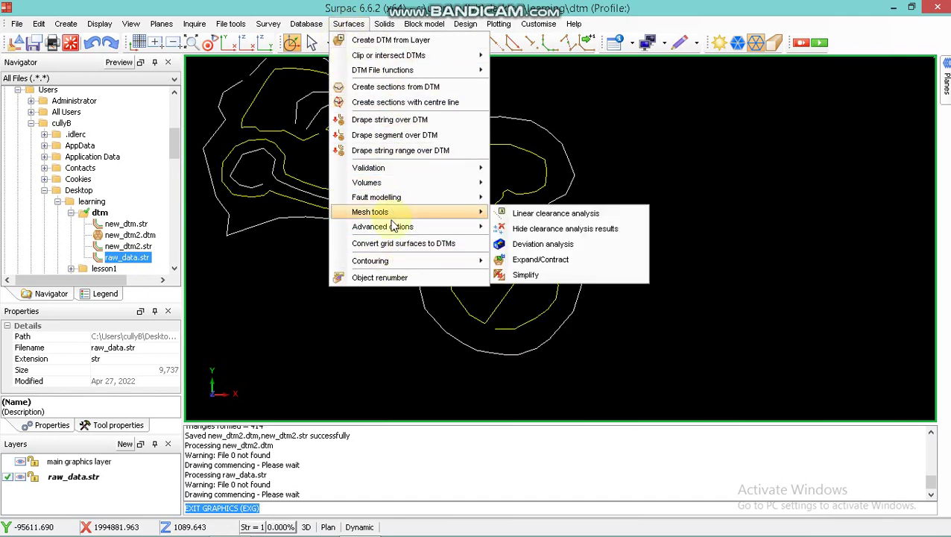
left_click(390, 40)
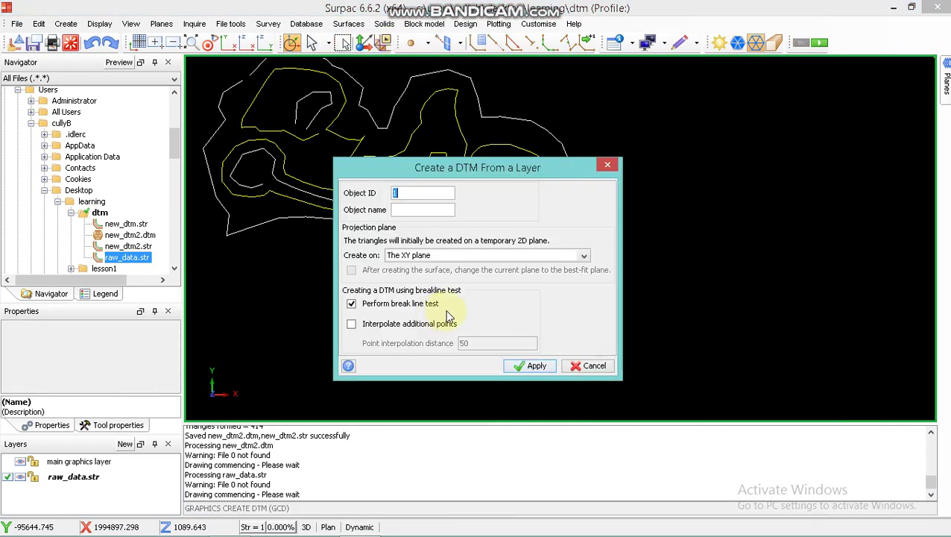
type("3")
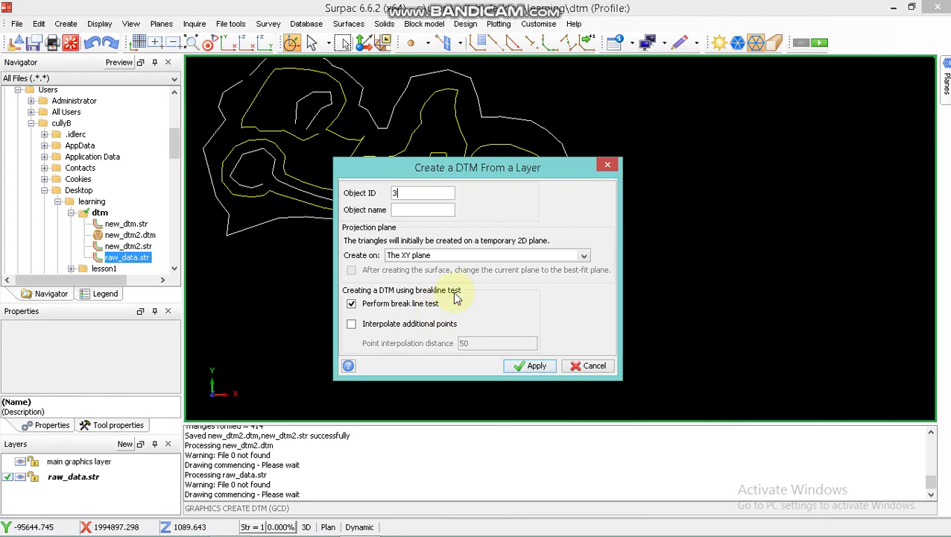
left_click(521, 370)
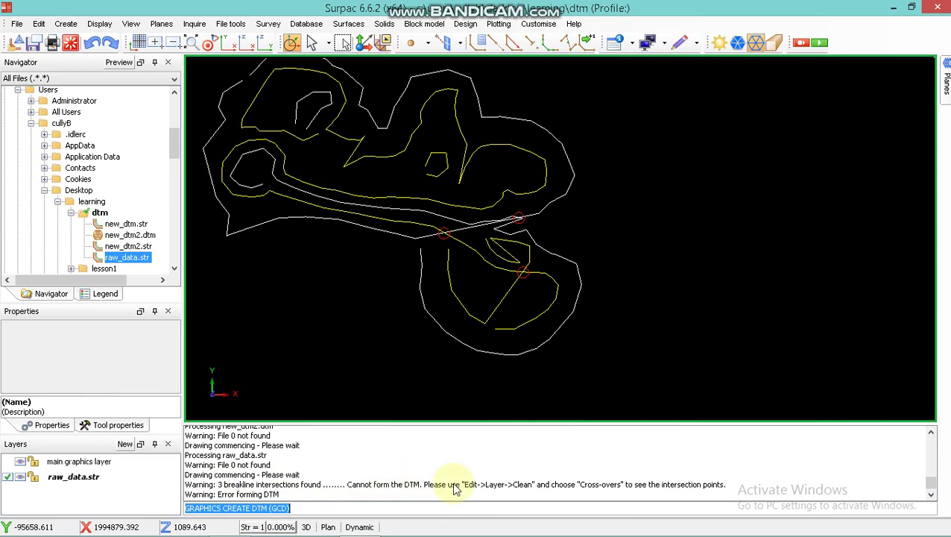
scroll(518, 211, "up", 4)
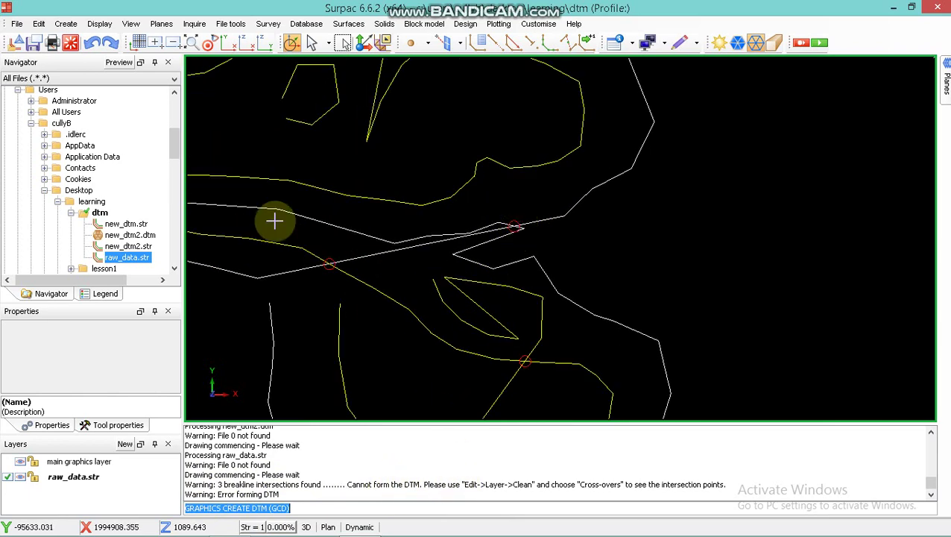
scroll(469, 219, "down", 5)
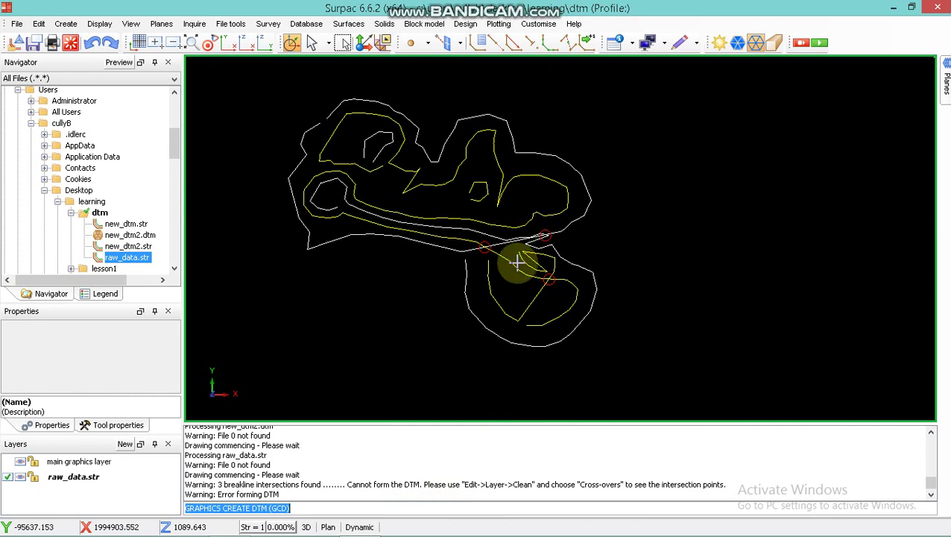
Use Edit > Segment > Break to split the white raw_data.str segments at their red-circled crossings
left_click(39, 23)
left_click(67, 63)
left_click(61, 26)
mouse_move(37, 26)
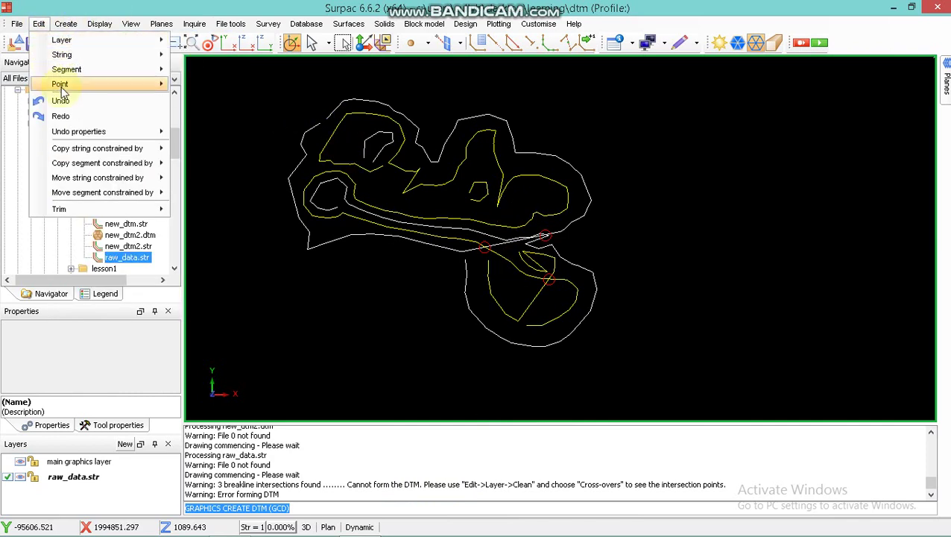
mouse_move(67, 88)
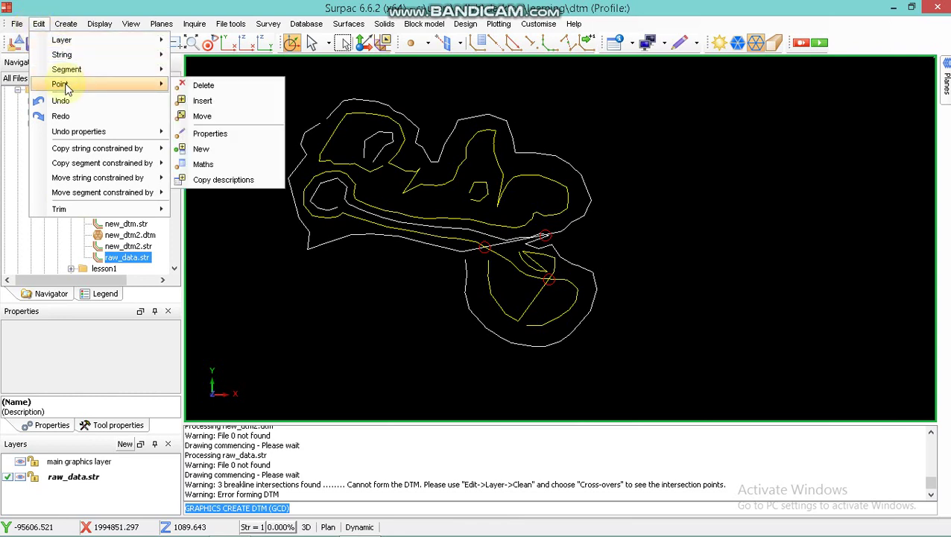
mouse_move(82, 71)
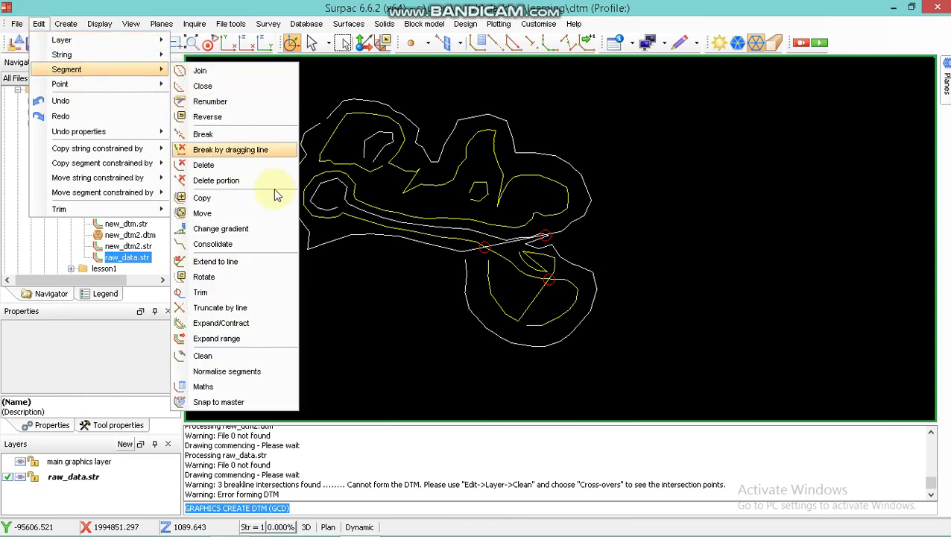
left_click(231, 138)
scroll(509, 254, "up", 5)
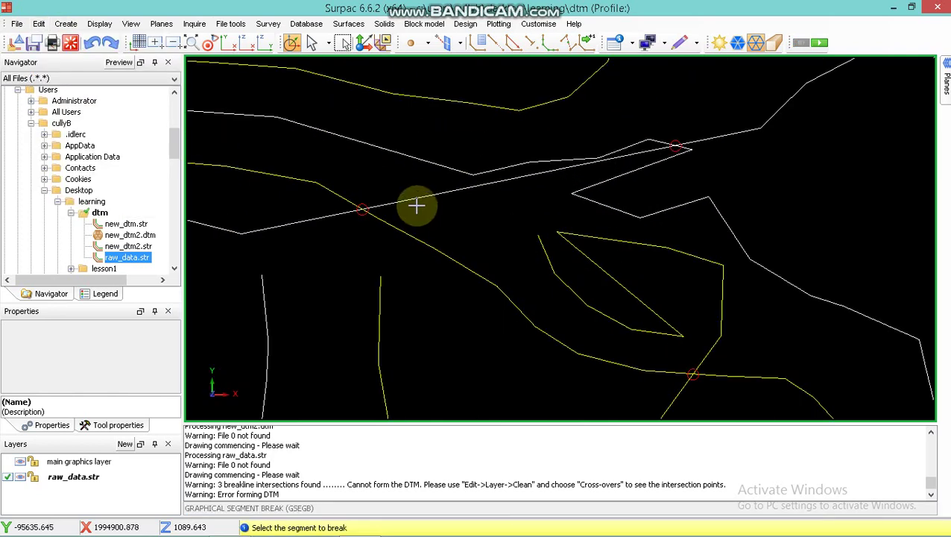
left_click(416, 205)
scroll(607, 222, "down", 3)
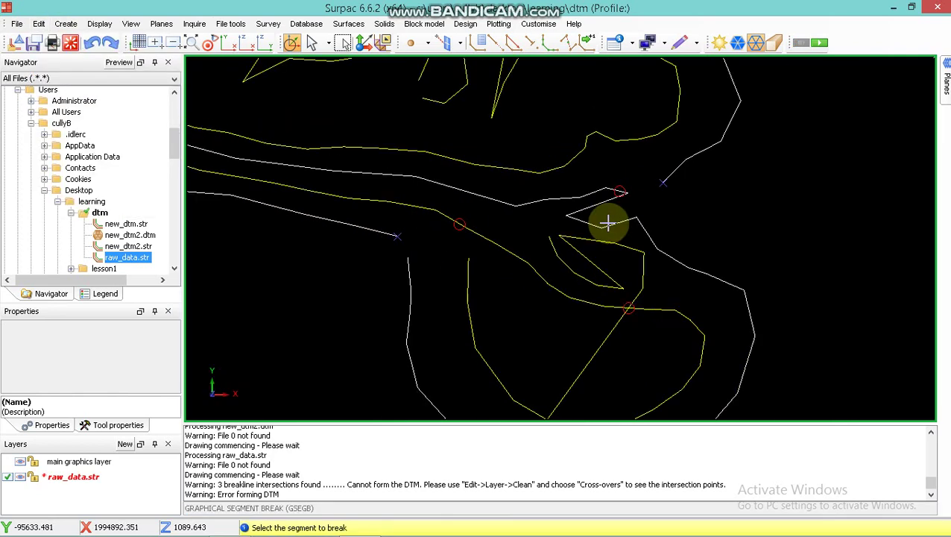
scroll(608, 221, "down", 2)
scroll(586, 206, "up", 5)
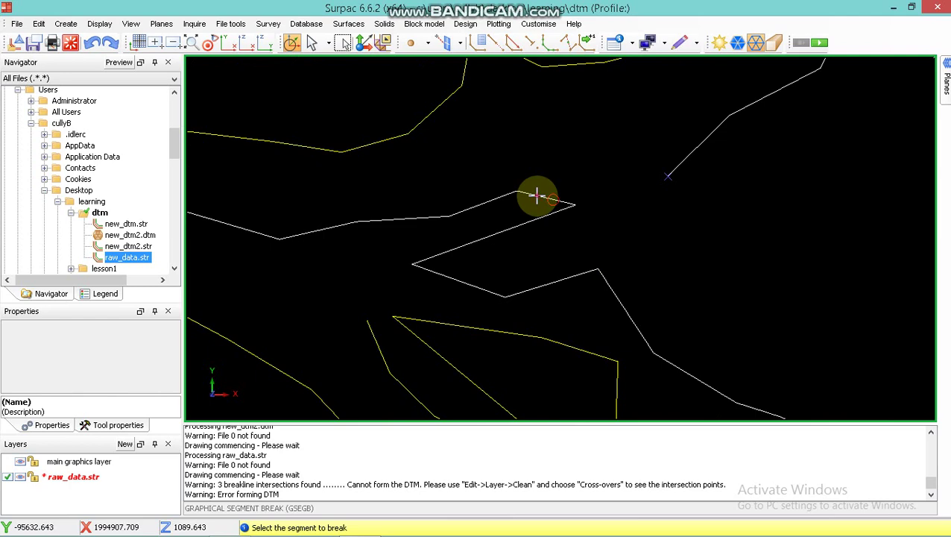
scroll(542, 173, "down", 4)
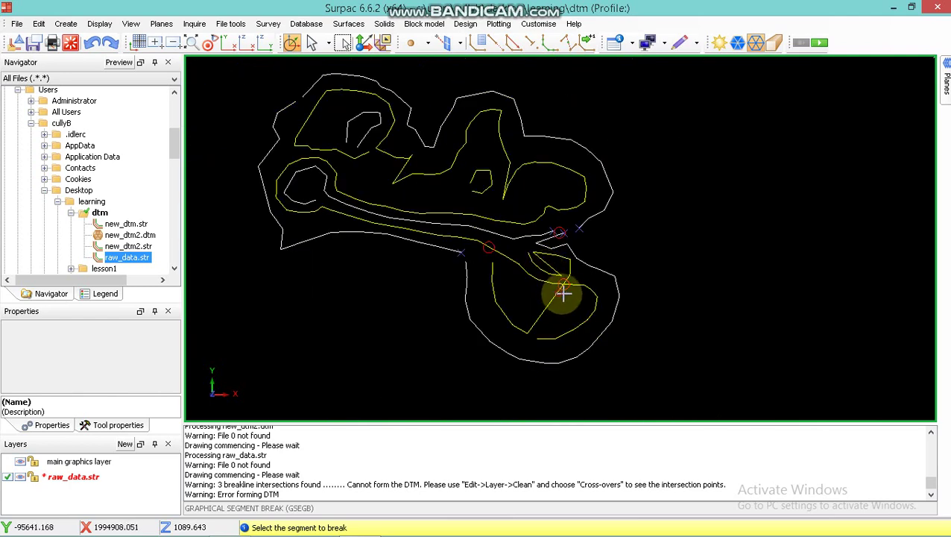
scroll(604, 313, "up", 2)
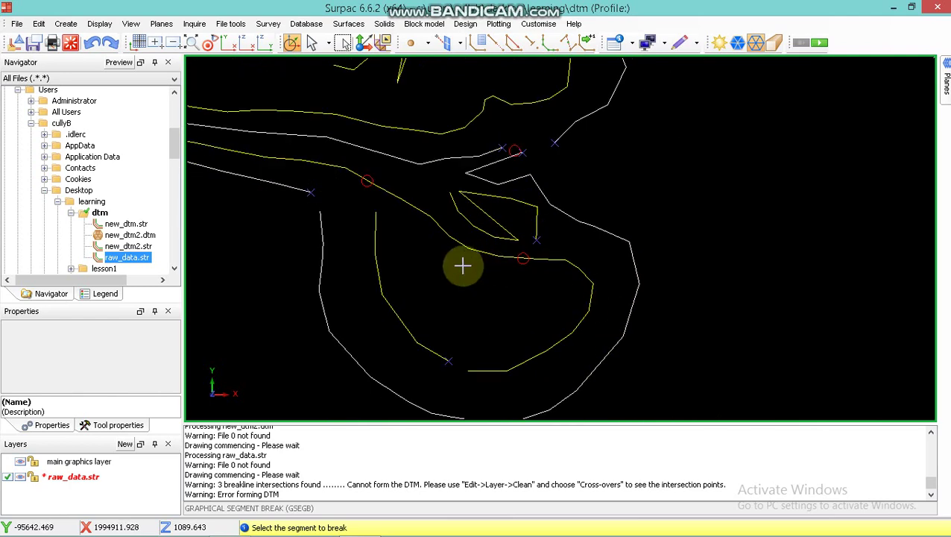
scroll(603, 216, "down", 4)
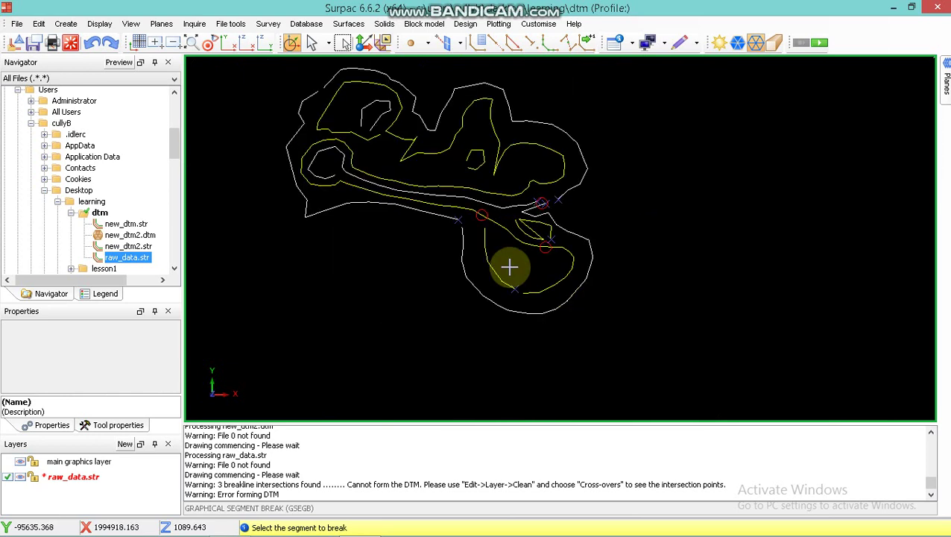